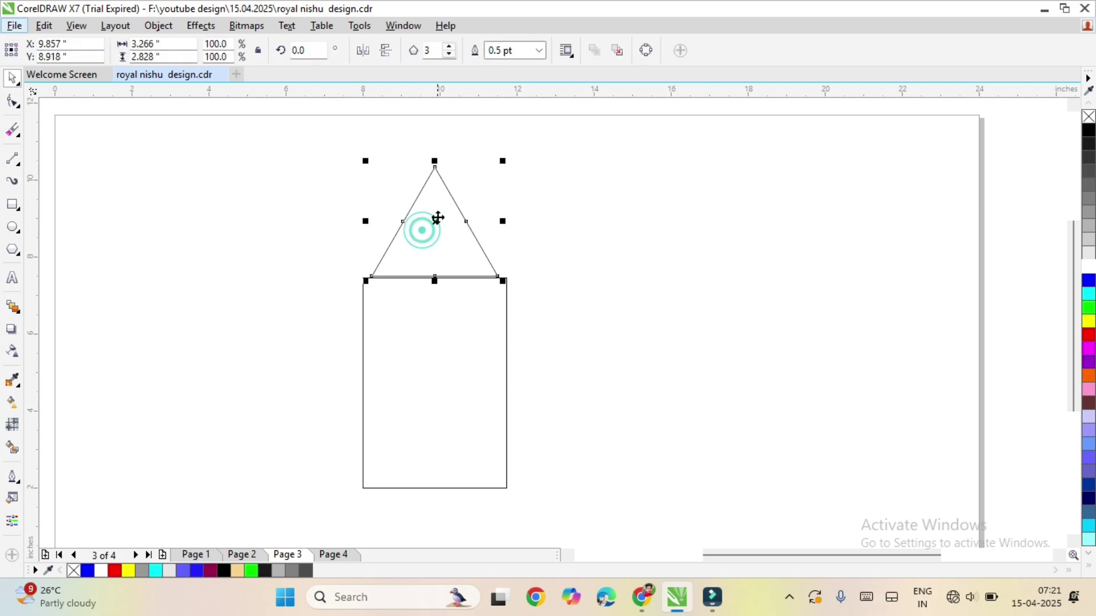
- Flatten and widen the triangle to about 3.81 × 2.12 inches and seat it centred on the rectangle's top edge
{"action": "left_click_drag", "start_coordinate": [434, 163], "coordinate": [448, 189]}
{"action": "left_click_drag", "start_coordinate": [502, 235], "coordinate": [512, 257]}
{"action": "left_click", "coordinate": [400, 398], "text": "shift"}
{"action": "left_click", "coordinate": [189, 296]}
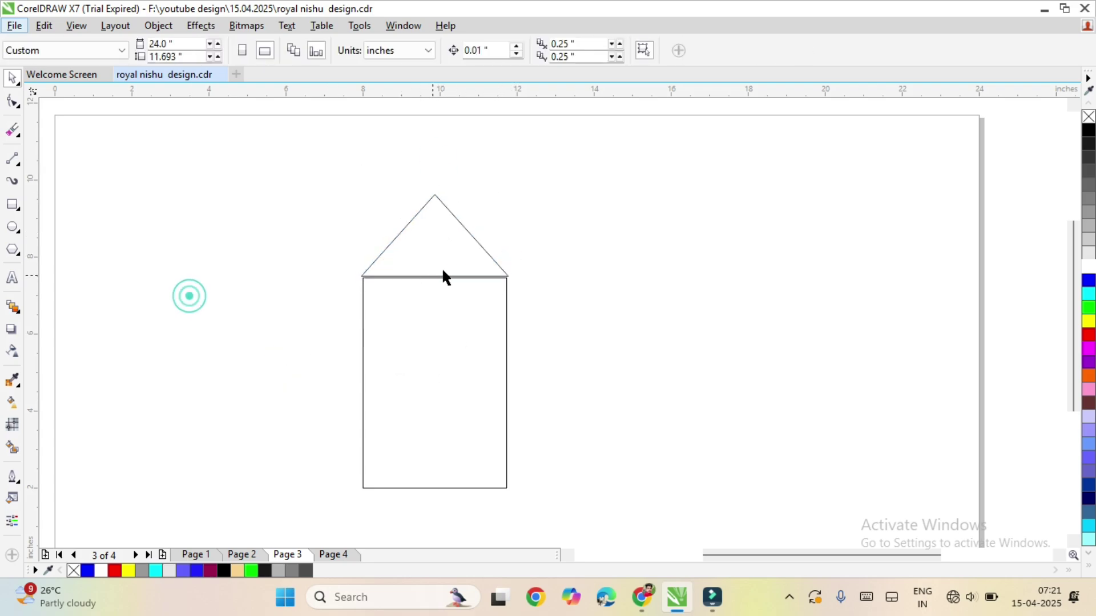
{"action": "left_click", "coordinate": [453, 248]}
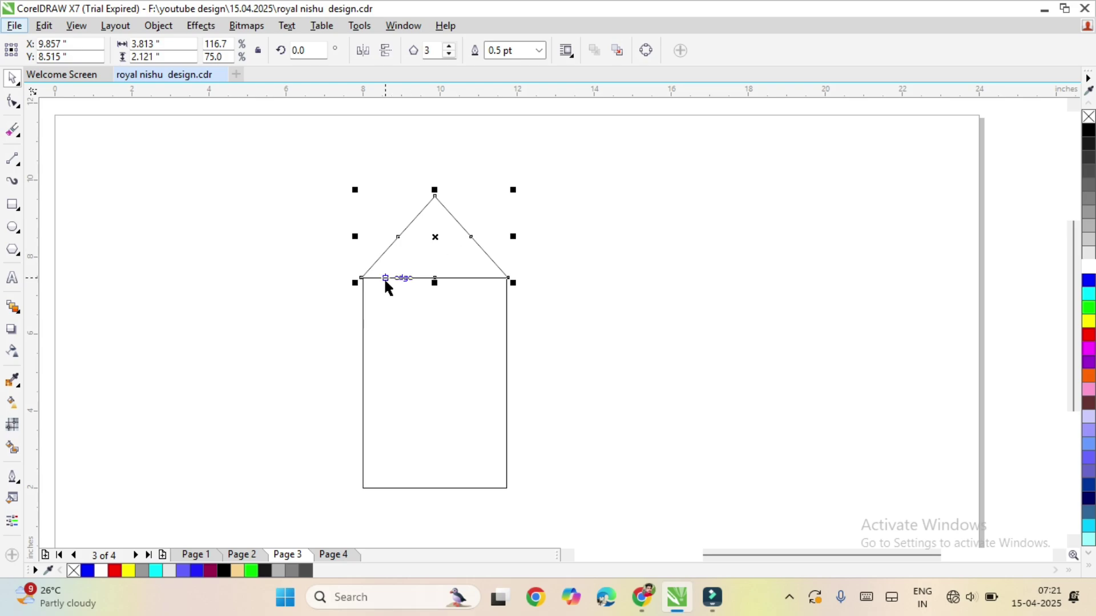
{"action": "left_click", "coordinate": [224, 314]}
- Set the triangle's width to 3.729 inches to match the rectangle and line the two shapes up
{"action": "left_click", "coordinate": [415, 326]}
{"action": "left_click", "coordinate": [415, 250]}
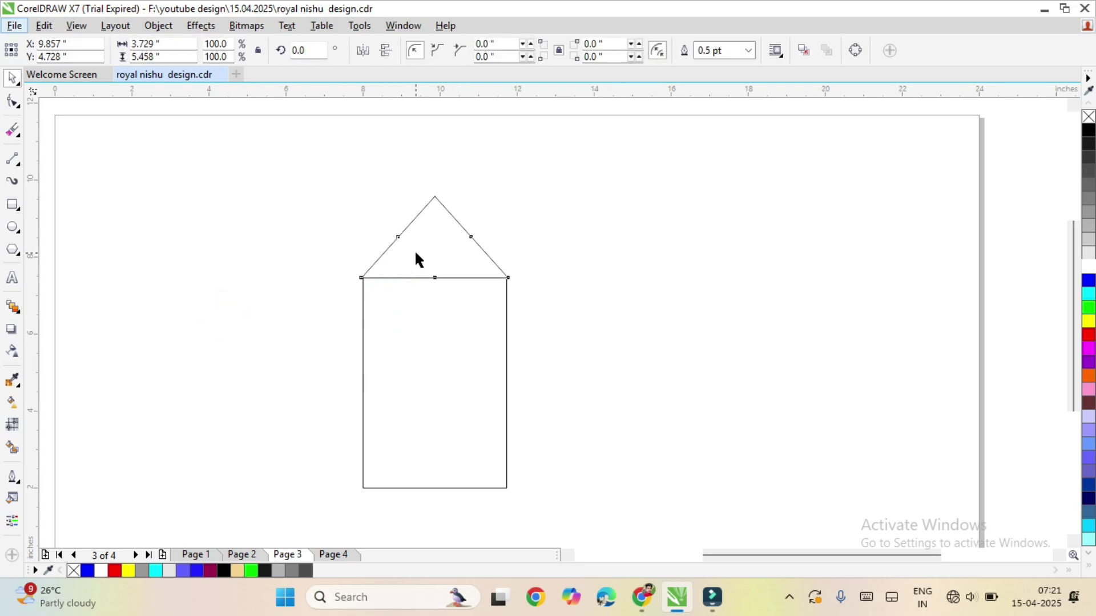
{"action": "left_click", "coordinate": [185, 43]}
{"action": "type", "text": "3.729"}
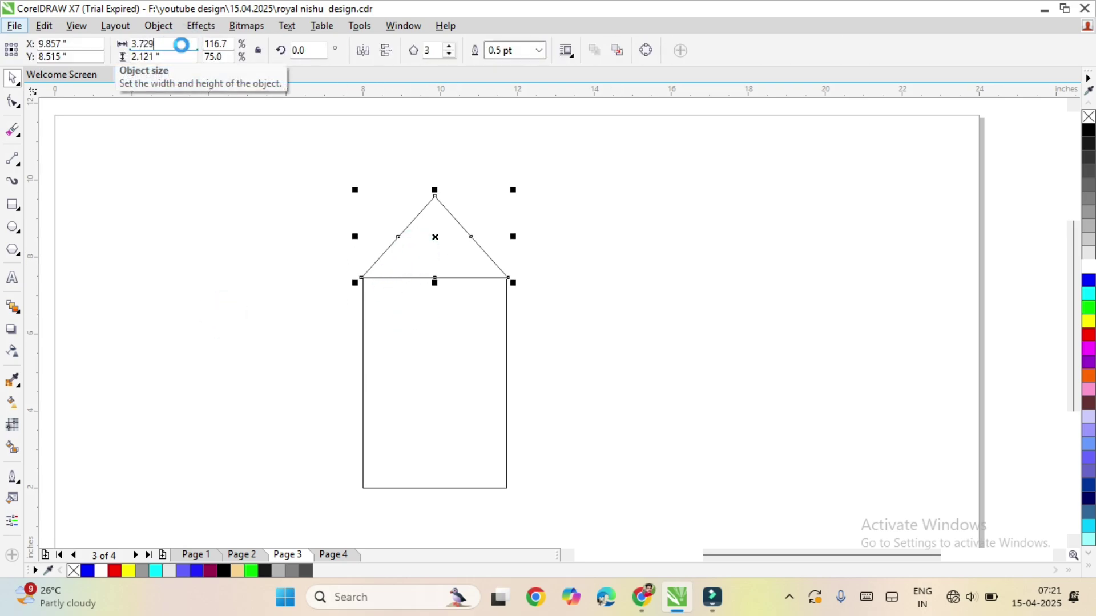
{"action": "key", "text": "Return"}
{"action": "left_click", "coordinate": [401, 375], "text": "shift"}
{"action": "left_click", "coordinate": [242, 332]}
- Make a concentric enlarged copy of the triangle about 5.65 × 3.21 inches and bring the original triangle to the front
{"action": "left_click", "coordinate": [434, 258]}
{"action": "left_click_drag", "start_coordinate": [515, 282], "coordinate": [552, 347]}
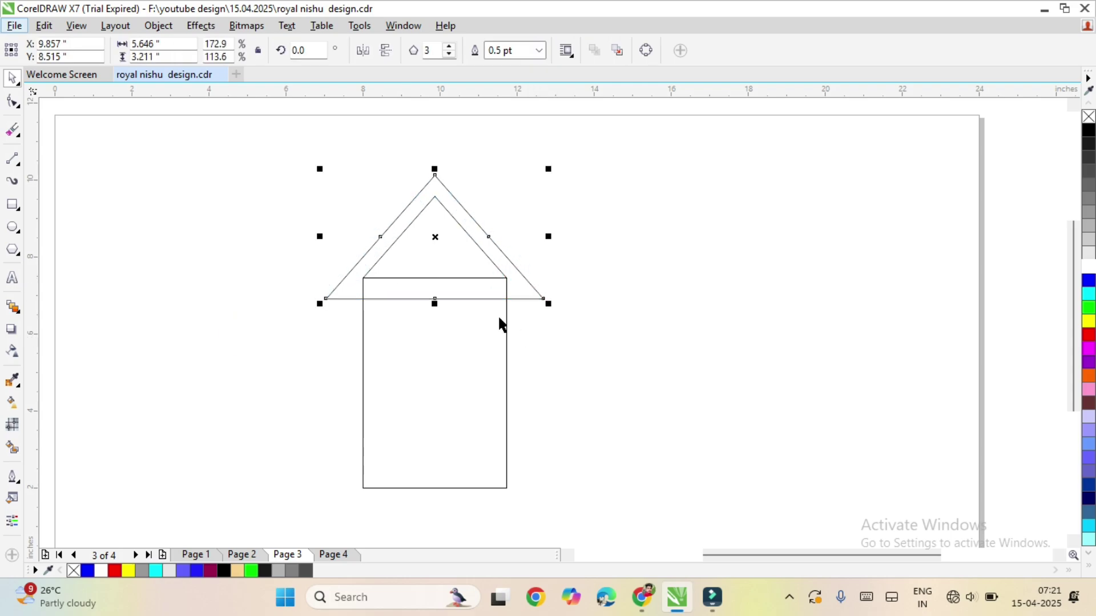
{"action": "left_click_drag", "start_coordinate": [258, 179], "coordinate": [518, 377]}
{"action": "key", "text": "shift+Page_Up"}
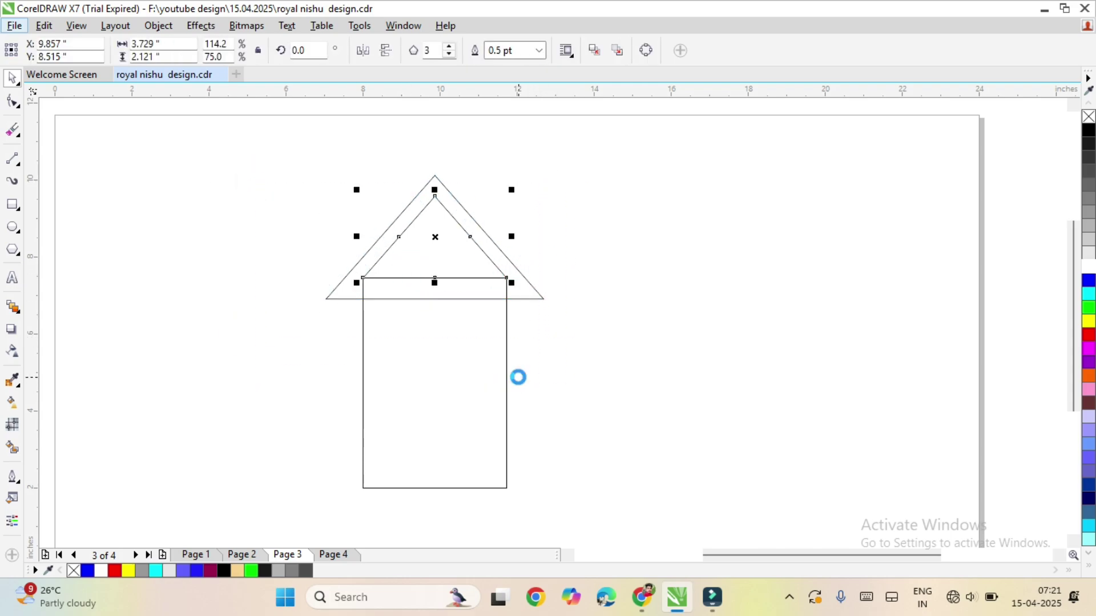
{"action": "left_click", "coordinate": [518, 378]}
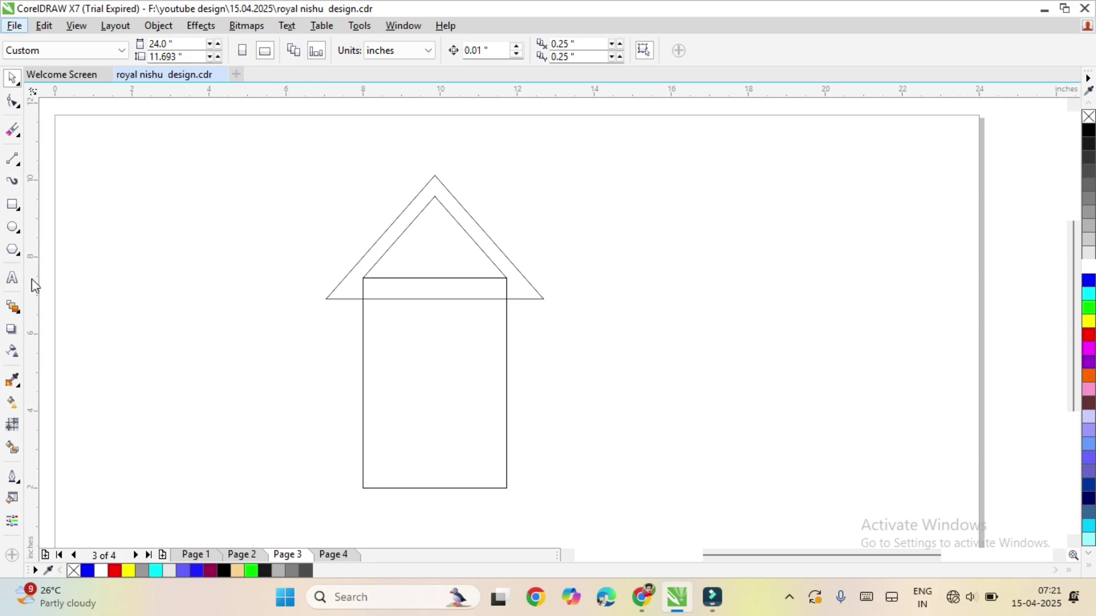
- Draw a horizontal rectangle about 8.29 × 1.46 inches across the base of the outer triangle
{"action": "key", "text": "F6"}
{"action": "left_click_drag", "start_coordinate": [299, 286], "coordinate": [618, 343]}
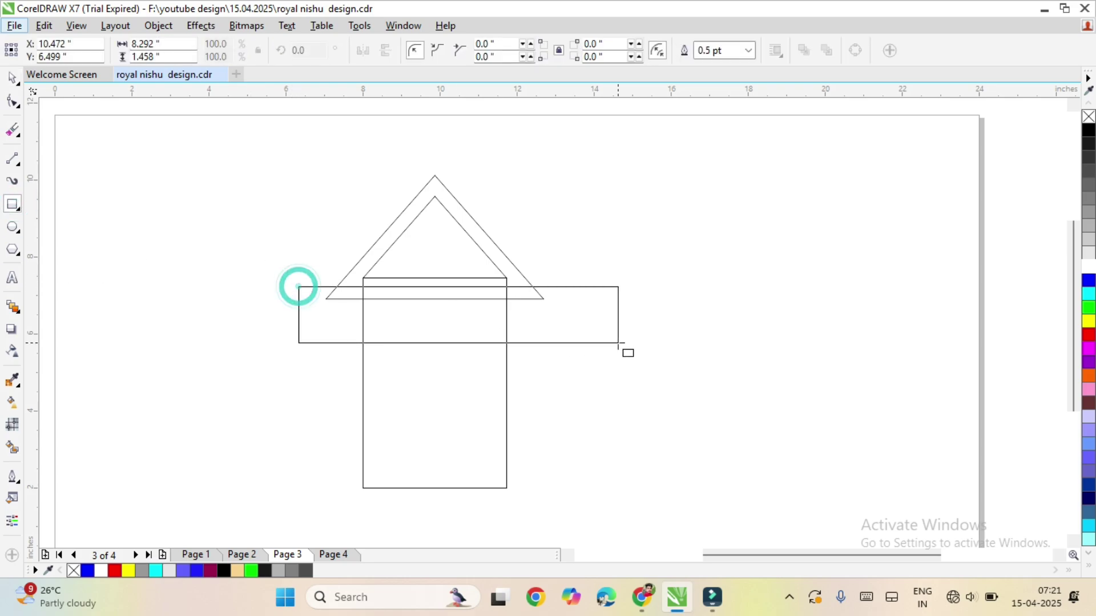
{"action": "key", "text": "space"}
{"action": "left_click_drag", "start_coordinate": [458, 315], "coordinate": [463, 304]}
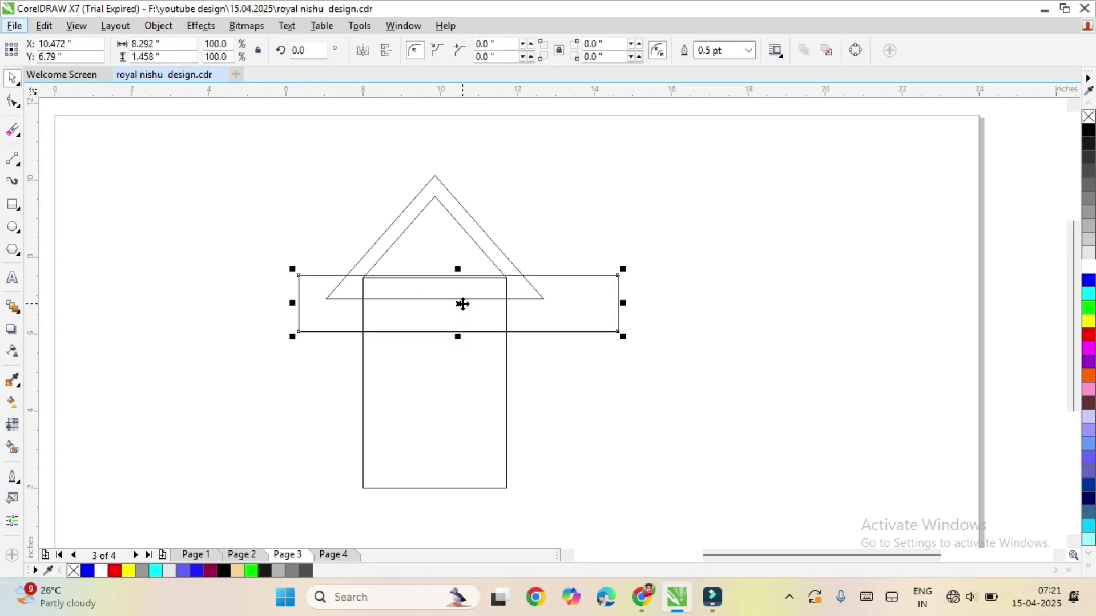
{"action": "key", "text": "ctrl+z"}
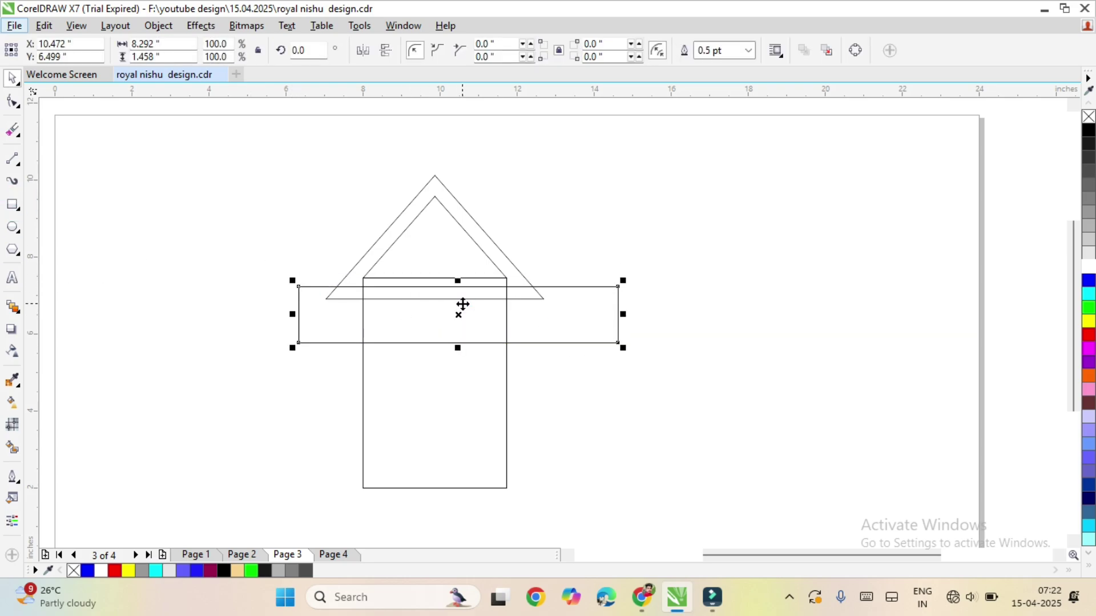
- Add an enlarged copy of the inner triangle sharing its apex, and shift the horizontal rectangle slightly left and down
{"action": "left_click", "coordinate": [459, 255]}
{"action": "left_click_drag", "start_coordinate": [468, 269], "coordinate": [563, 394]}
{"action": "left_click", "coordinate": [565, 198]}
{"action": "mouse_move", "coordinate": [599, 320]}
{"action": "left_mouse_down"}
{"action": "mouse_move", "coordinate": [606, 414]}
{"action": "mouse_move", "coordinate": [584, 318]}
{"action": "left_mouse_up"}
{"action": "left_click", "coordinate": [94, 335]}
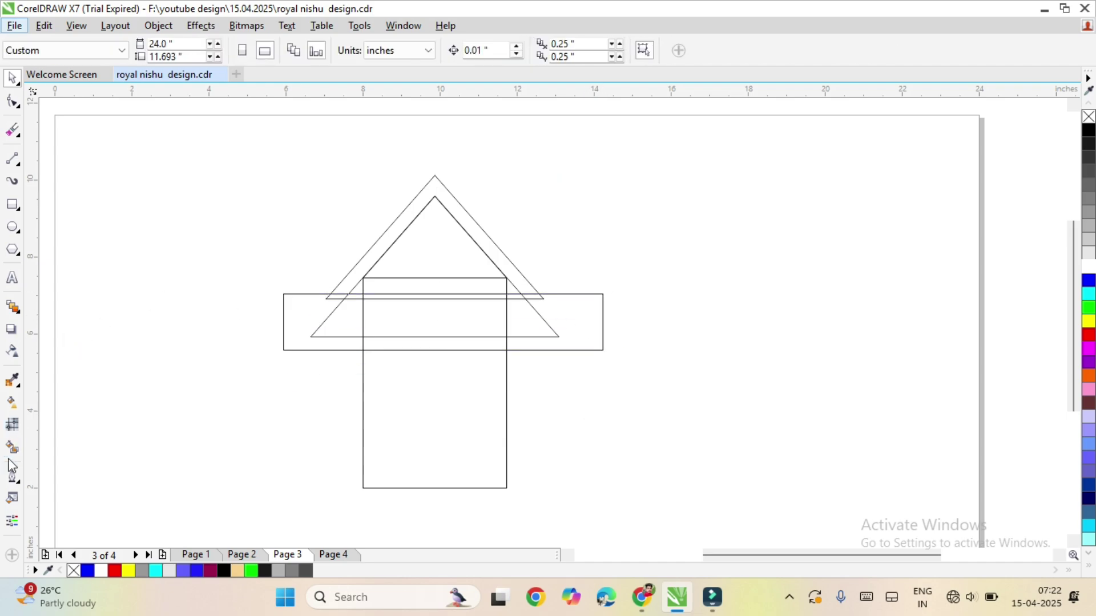
- Use Smart Fill to create the blue-grey gable roof band between the inner and outer triangles
{"action": "left_click", "coordinate": [12, 447]}
{"action": "left_click", "coordinate": [456, 205]}
{"action": "key", "text": "space"}
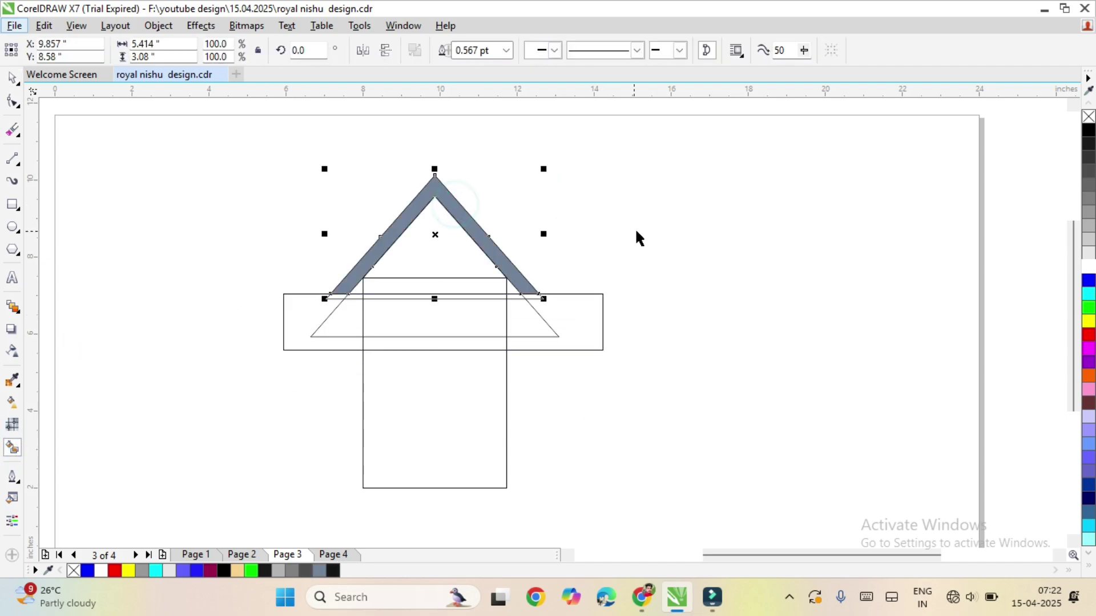
{"action": "left_click", "coordinate": [637, 233]}
- Delete the horizontal helper rectangle and the two enlarged helper triangles around the roof band
{"action": "left_click", "coordinate": [589, 326]}
{"action": "key", "text": "Delete"}
{"action": "left_click", "coordinate": [518, 329]}
{"action": "key", "text": "Delete"}
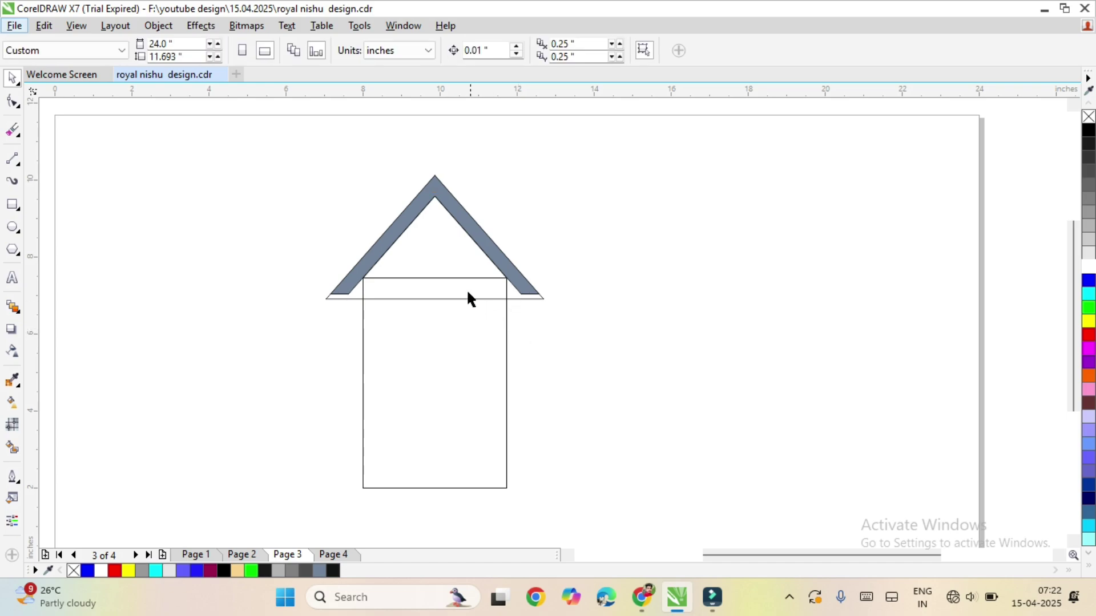
{"action": "left_click", "coordinate": [457, 283]}
{"action": "key", "text": "Escape"}
- Weld the inner triangle and the tall rectangle into one gabled wall shape
{"action": "left_click", "coordinate": [459, 260]}
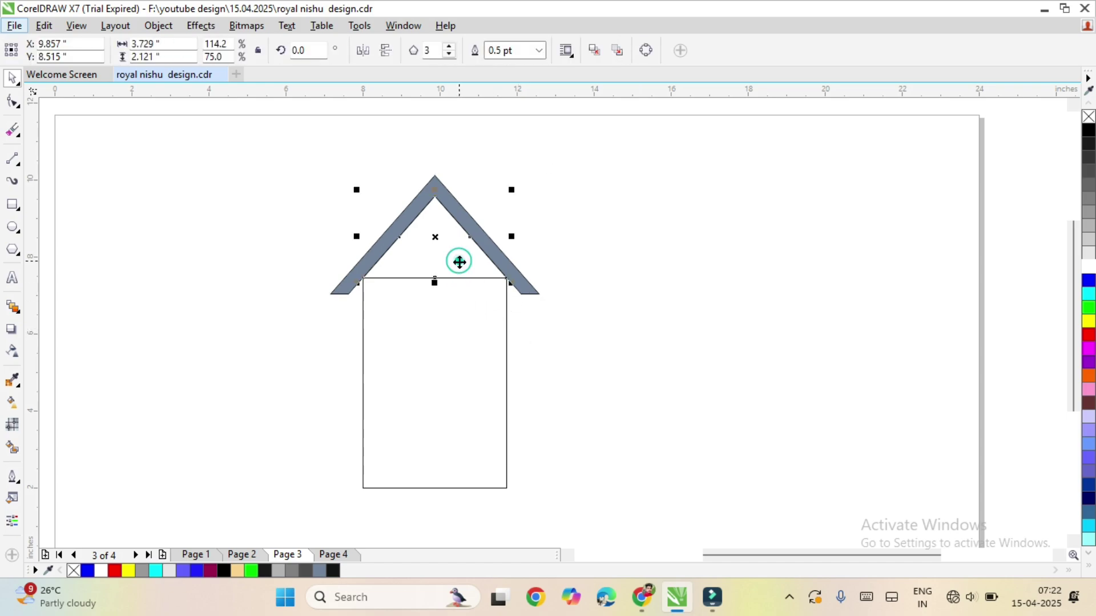
{"action": "left_click", "coordinate": [464, 371], "text": "shift"}
{"action": "left_click", "coordinate": [444, 50]}
{"action": "left_click", "coordinate": [292, 261]}
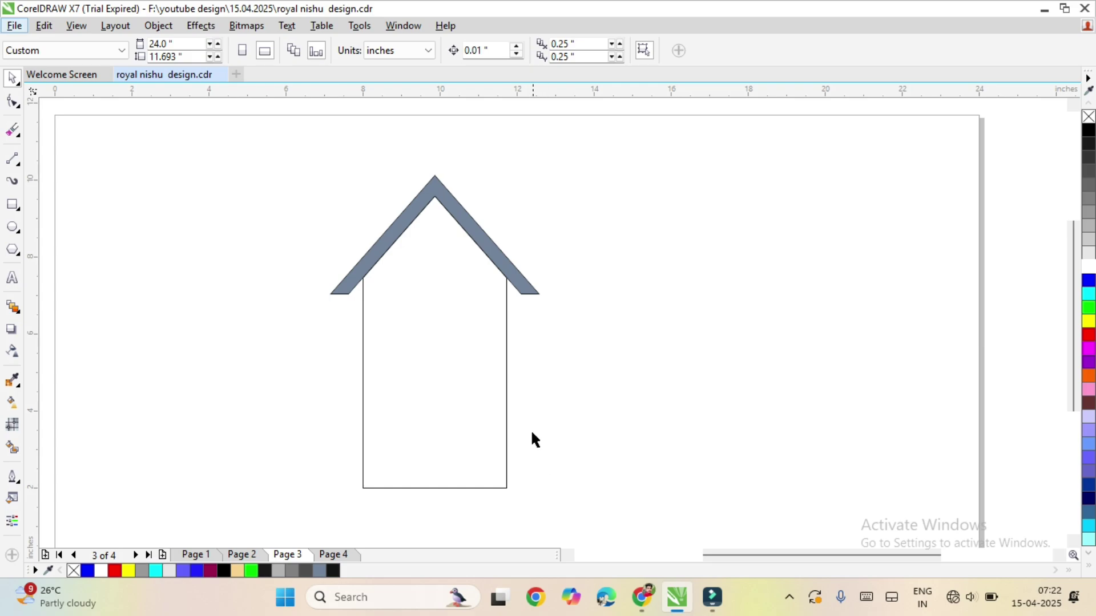
- Draw the side wall as a rectangle about 8.77 × 5.38 inches against the gabled wall's right edge
{"action": "left_click", "coordinate": [13, 205]}
{"action": "mouse_move", "coordinate": [509, 280]}
{"action": "left_mouse_down"}
{"action": "mouse_move", "coordinate": [815, 465]}
{"action": "mouse_move", "coordinate": [827, 492]}
{"action": "mouse_move", "coordinate": [844, 487]}
{"action": "left_mouse_up"}
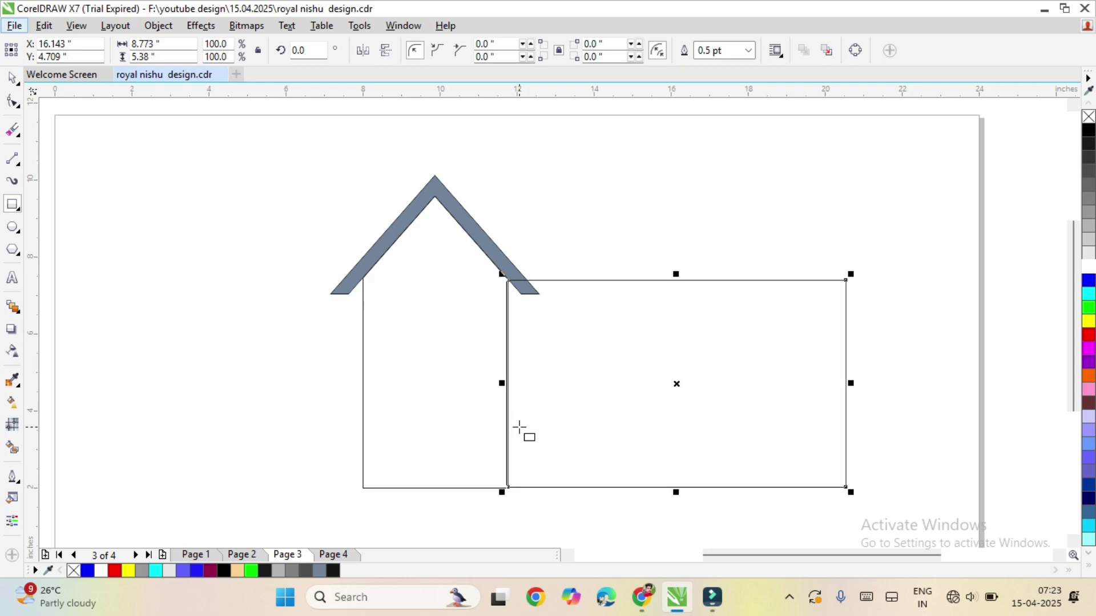
{"action": "key", "text": "space"}
{"action": "left_click", "coordinate": [222, 262]}
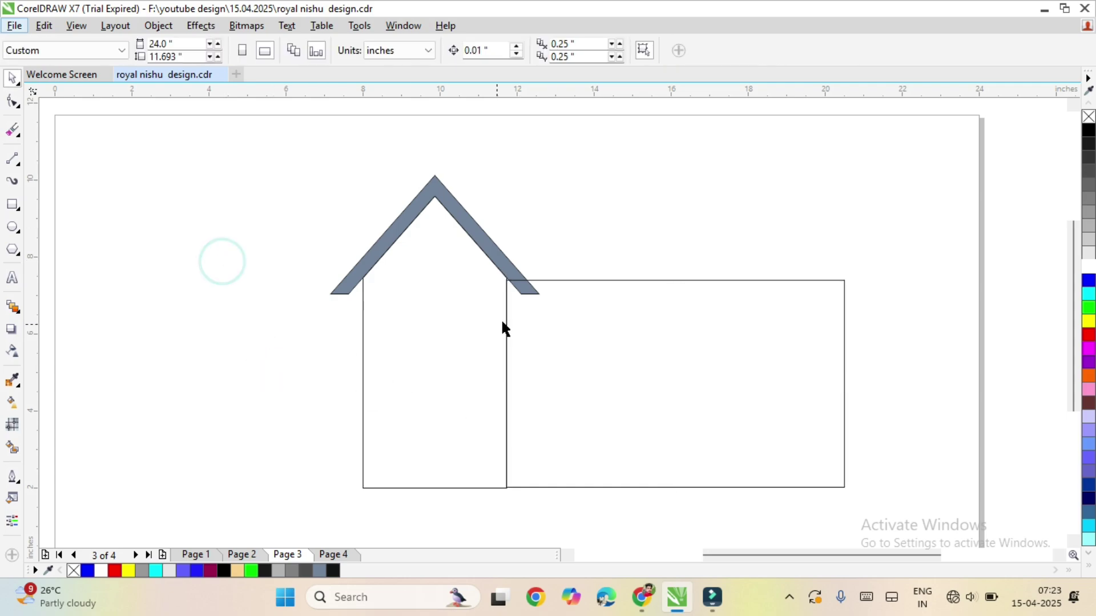
{"action": "left_click", "coordinate": [477, 244]}
{"action": "left_click", "coordinate": [209, 274]}
- Make a shortened copy of the side wall above it, about 2.71 inches high, and skew its top edge to the gable apex
{"action": "left_click", "coordinate": [645, 442]}
{"action": "left_click_drag", "start_coordinate": [676, 490], "coordinate": [673, 398]}
{"action": "left_click_drag", "start_coordinate": [673, 350], "coordinate": [661, 233]}
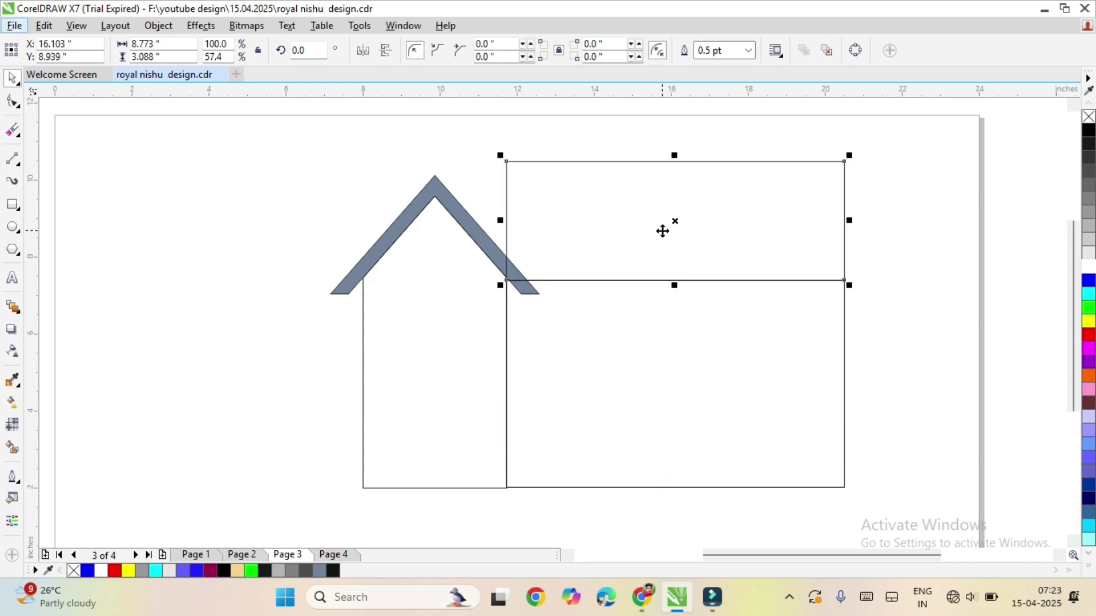
{"action": "left_click_drag", "start_coordinate": [673, 155], "coordinate": [603, 193]}
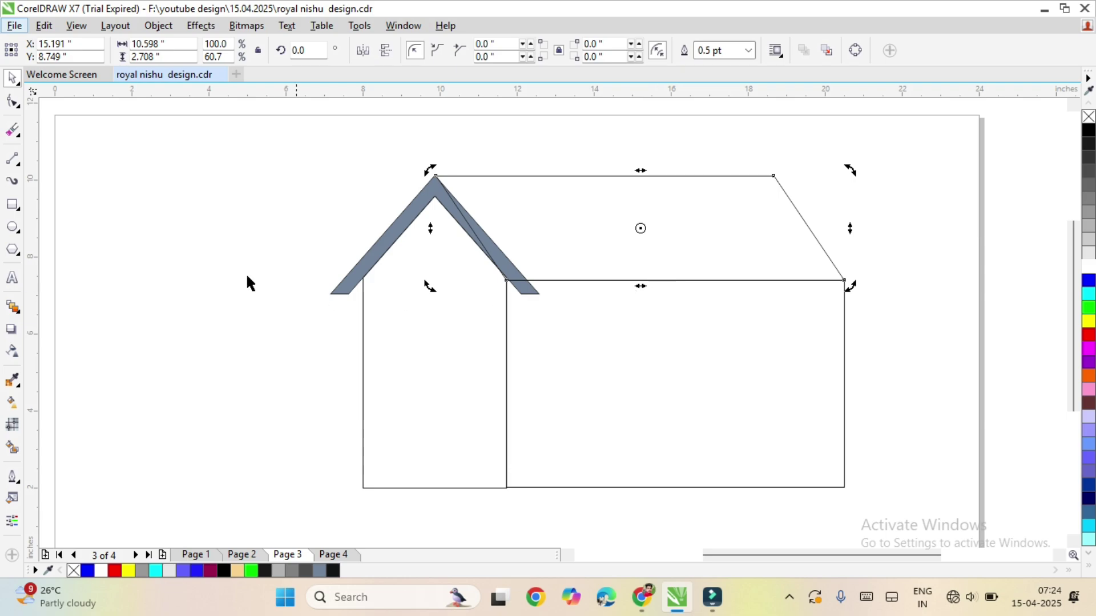
- Bring the blue-grey gable roof band in front of the skewed main roof
{"action": "left_click", "coordinate": [217, 260]}
{"action": "left_click", "coordinate": [434, 189]}
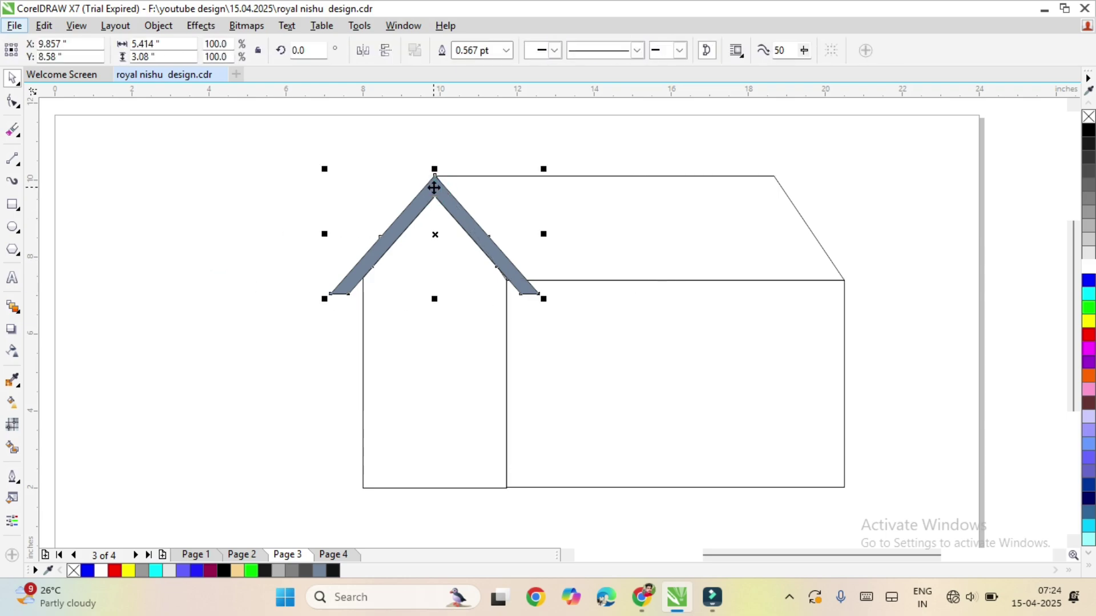
{"action": "left_click", "coordinate": [326, 313]}
- Skew the main roof's lower edge to the right so it overhangs the side wall's end
{"action": "left_click", "coordinate": [541, 230]}
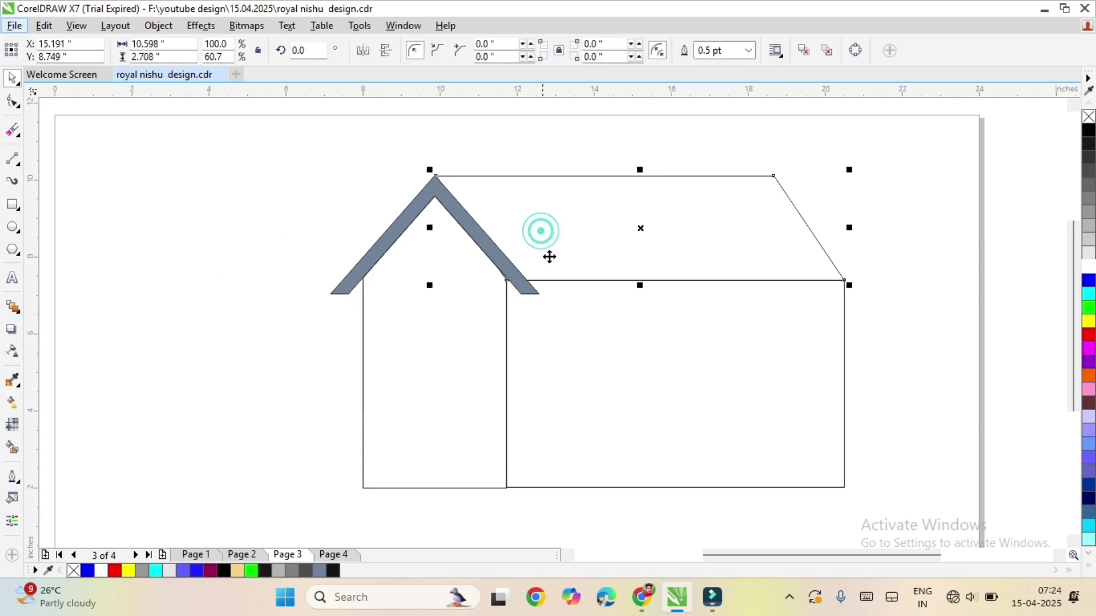
{"action": "left_click", "coordinate": [641, 259]}
{"action": "left_click_drag", "start_coordinate": [641, 281], "coordinate": [664, 262]}
{"action": "left_click", "coordinate": [876, 331]}
{"action": "left_click", "coordinate": [262, 267]}
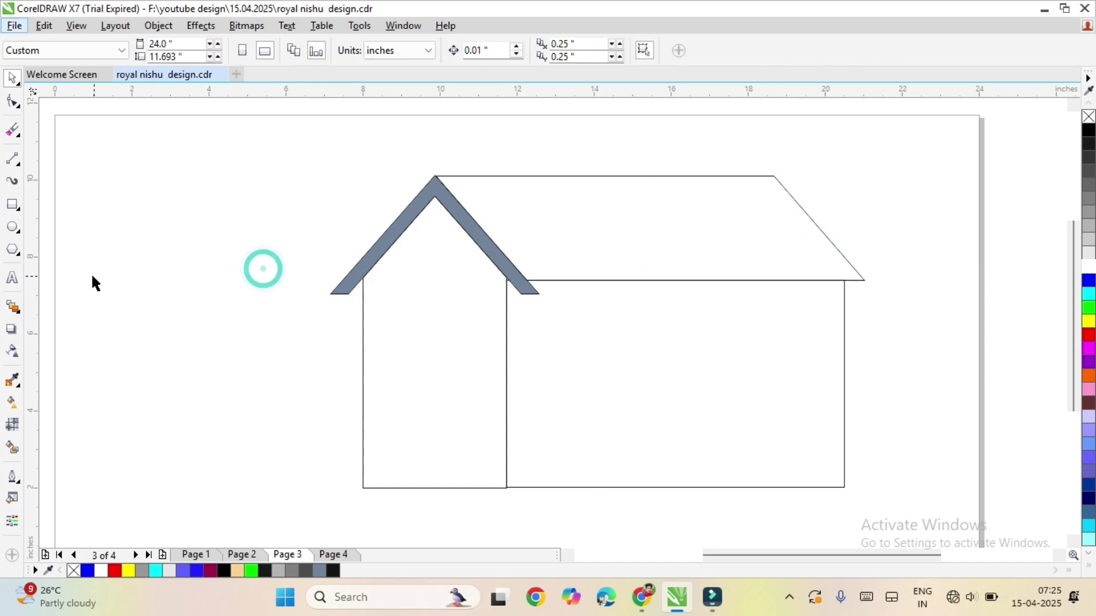
- Draw a small square window about 0.94 inch in the gable and centre it horizontally on the gabled wall
{"action": "left_click", "coordinate": [12, 204]}
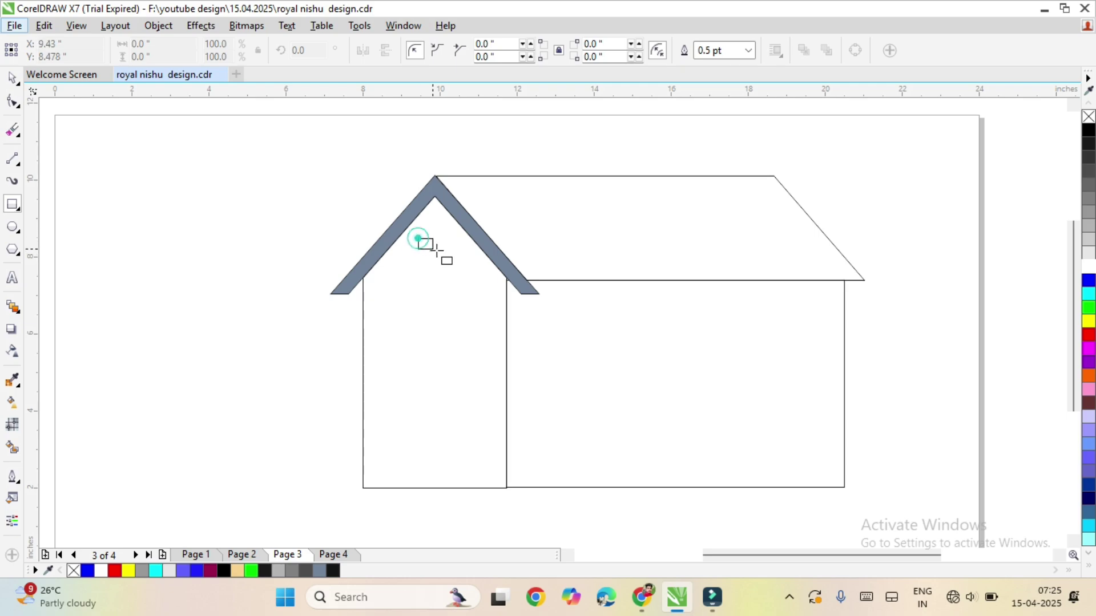
{"action": "left_click_drag", "start_coordinate": [418, 239], "coordinate": [454, 275]}
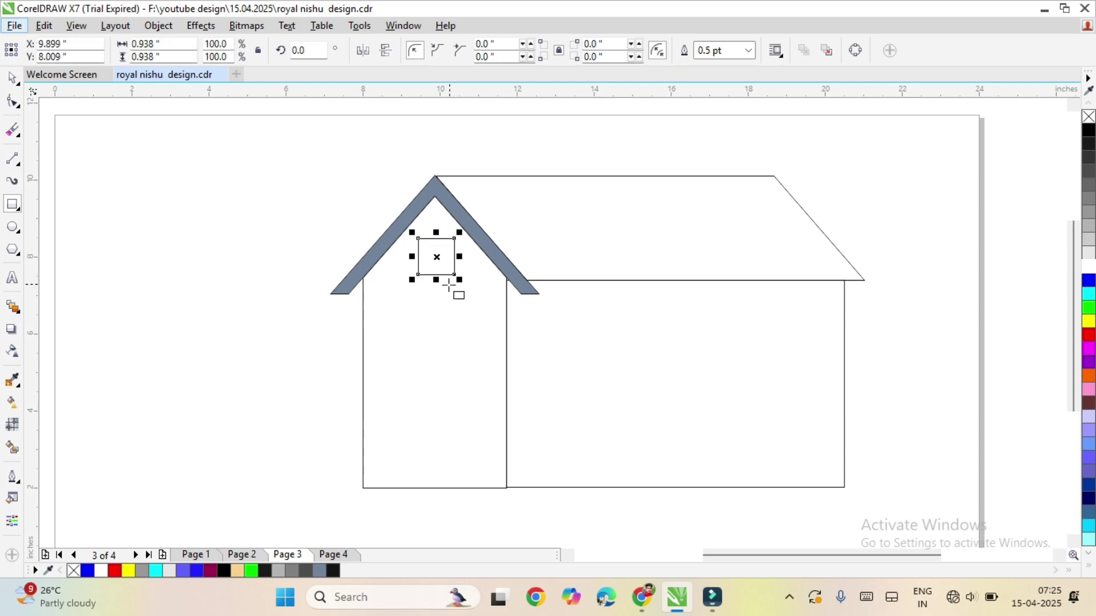
{"action": "key", "text": "space"}
{"action": "left_click", "coordinate": [427, 350], "text": "shift"}
{"action": "key", "text": "c"}
{"action": "left_click", "coordinate": [274, 274]}
- Draw a door rectangle about 1.96 × 3.04 inches standing on the bottom edge of the side wall
{"action": "left_click", "coordinate": [9, 188]}
{"action": "left_click", "coordinate": [12, 203]}
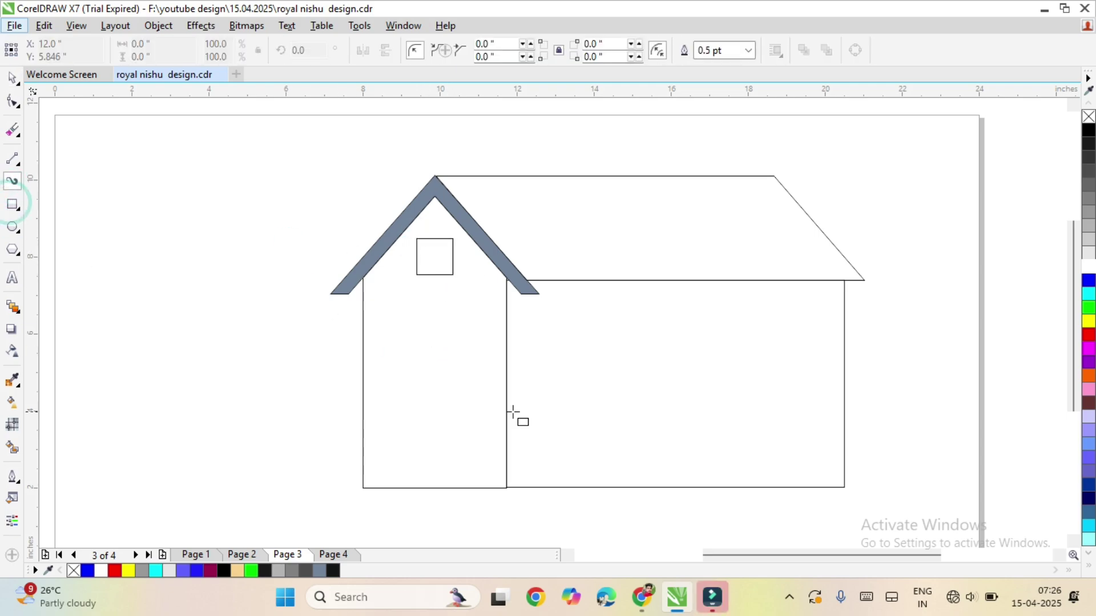
{"action": "mouse_move", "coordinate": [554, 370]}
{"action": "left_mouse_down"}
{"action": "mouse_move", "coordinate": [648, 486]}
{"action": "mouse_move", "coordinate": [631, 489]}
{"action": "left_mouse_up"}
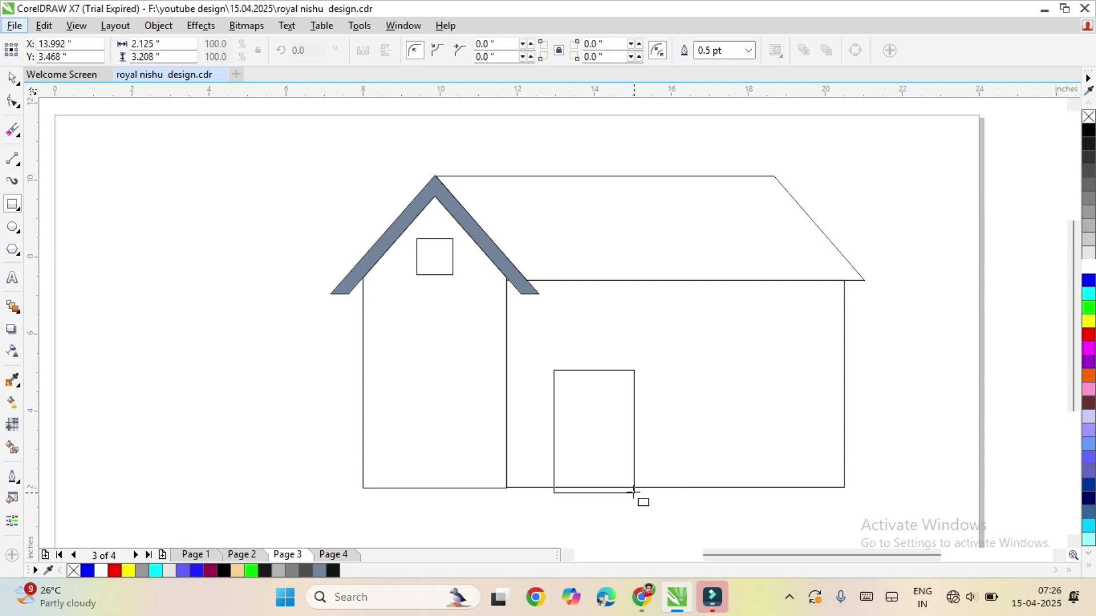
{"action": "key", "text": "space"}
{"action": "left_click", "coordinate": [69, 385]}
- Draw a thin base strip about 13.02 inches wide directly beneath the house walls
{"action": "key", "text": "space"}
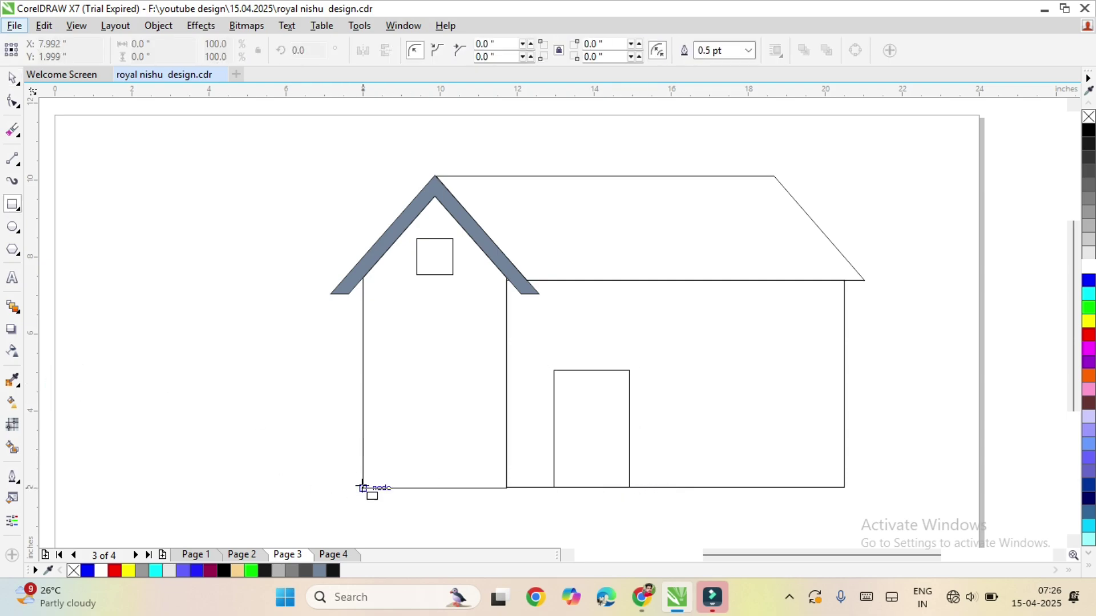
{"action": "left_click_drag", "start_coordinate": [363, 488], "coordinate": [865, 505]}
{"action": "key", "text": "space"}
{"action": "left_click", "coordinate": [751, 436], "text": "shift"}
{"action": "key", "text": "c"}
{"action": "key", "text": "ctrl+z"}
{"action": "left_click", "coordinate": [155, 447]}
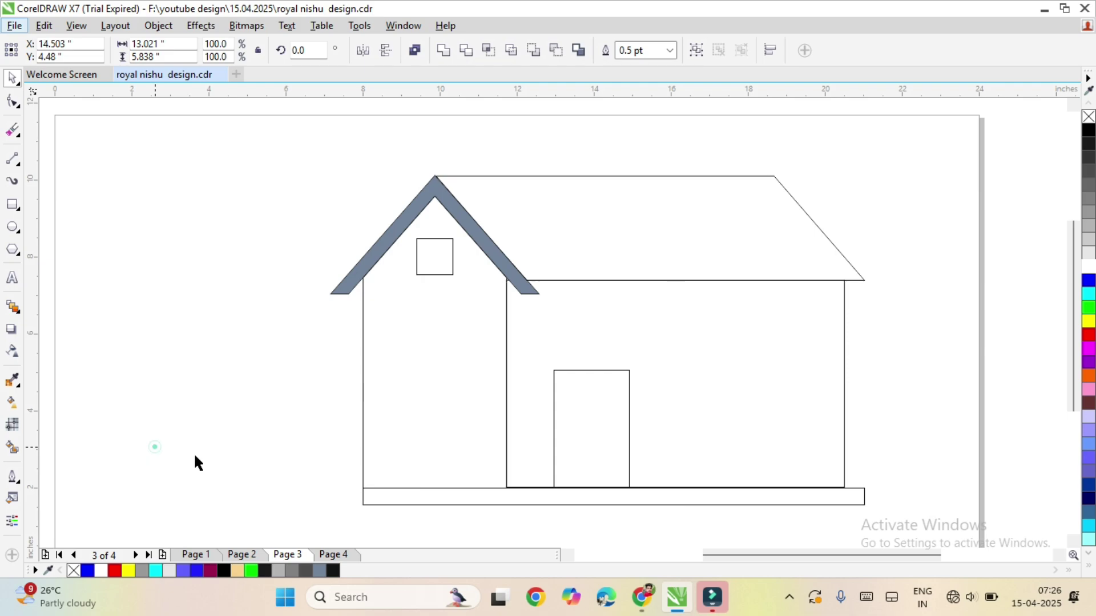
- Shift the base strip slightly left so it projects past the gabled wall's outer edge
{"action": "left_click", "coordinate": [485, 499]}
{"action": "left_click_drag", "start_coordinate": [367, 498], "coordinate": [363, 498]}
{"action": "left_click", "coordinate": [199, 438]}
- Draw a window rectangle to the right of the door, about 3.17 inches wide and 1.88 inches high
{"action": "left_click_drag", "start_coordinate": [200, 437], "coordinate": [245, 376]}
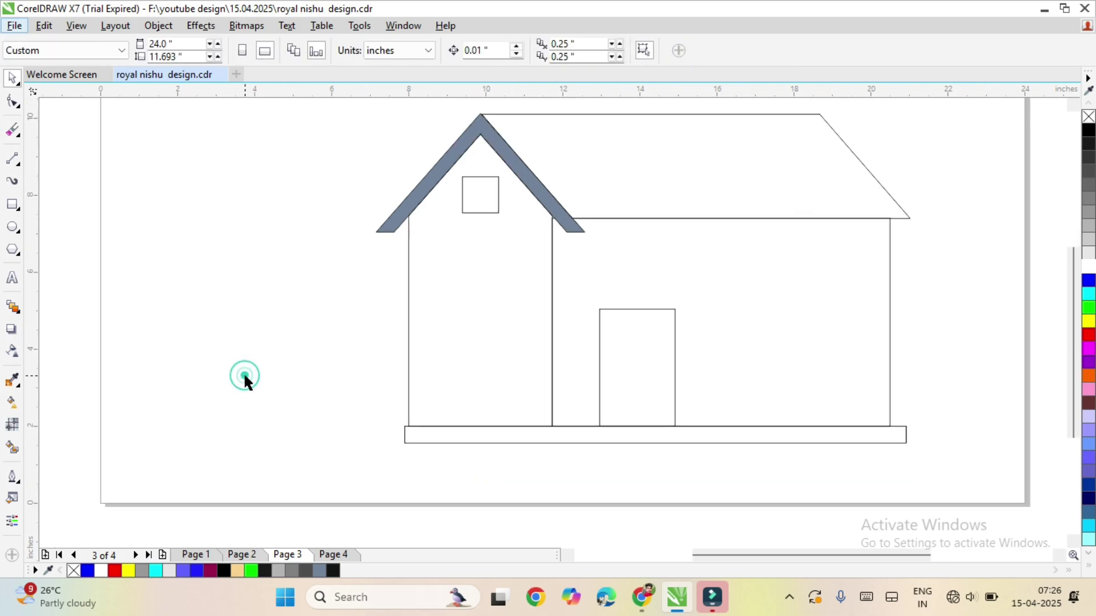
{"action": "key", "text": "F6"}
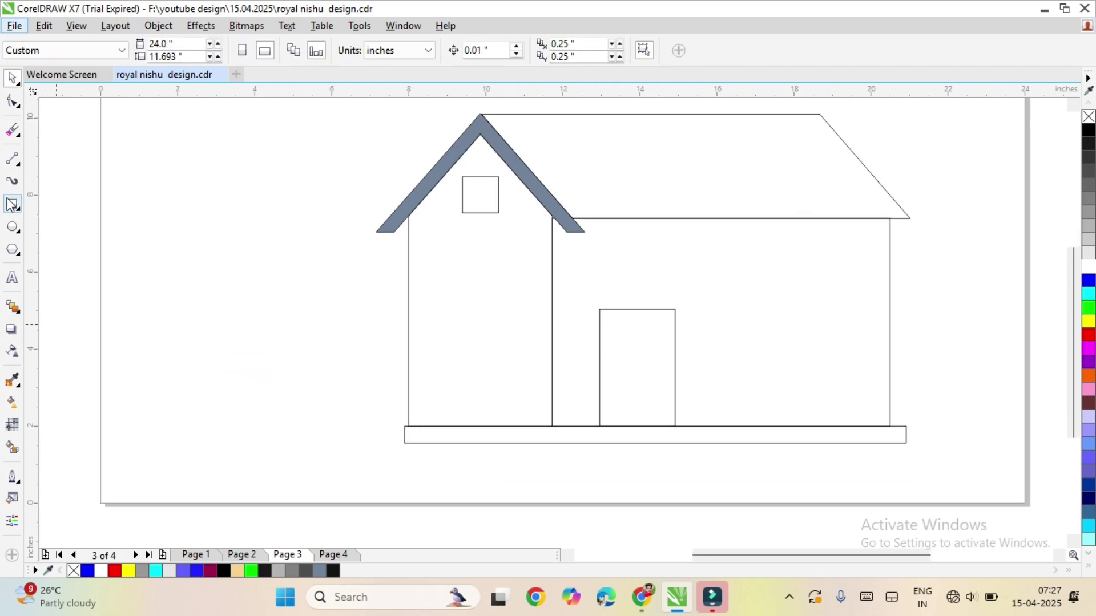
{"action": "left_click_drag", "start_coordinate": [731, 323], "coordinate": [854, 384]}
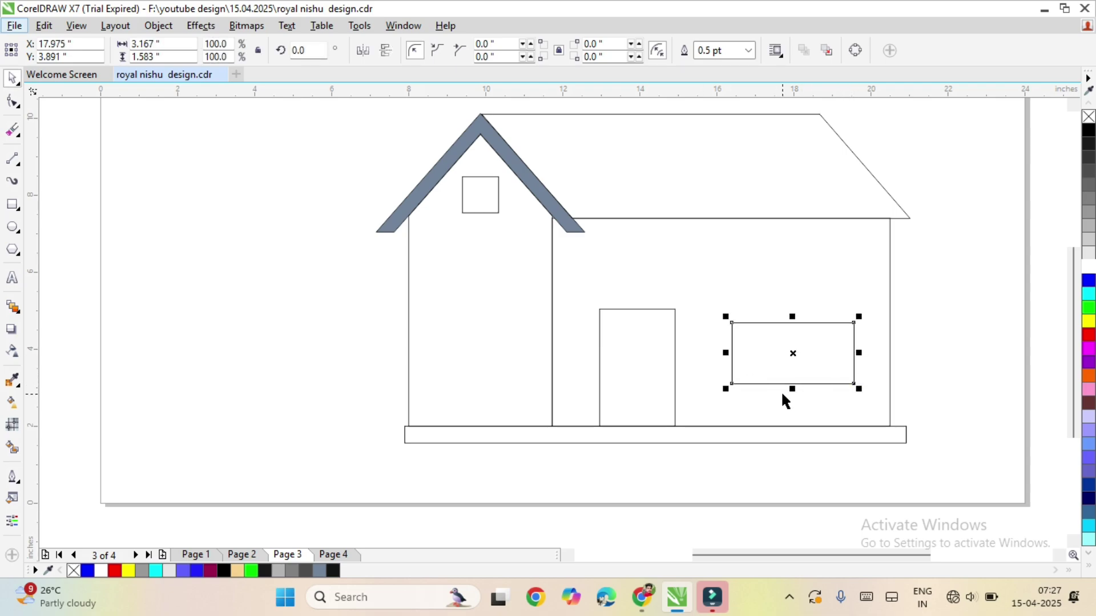
{"action": "key", "text": "space"}
- Nudge the door left to a horizontal position of 13.7 inches
{"action": "left_click", "coordinate": [636, 371]}
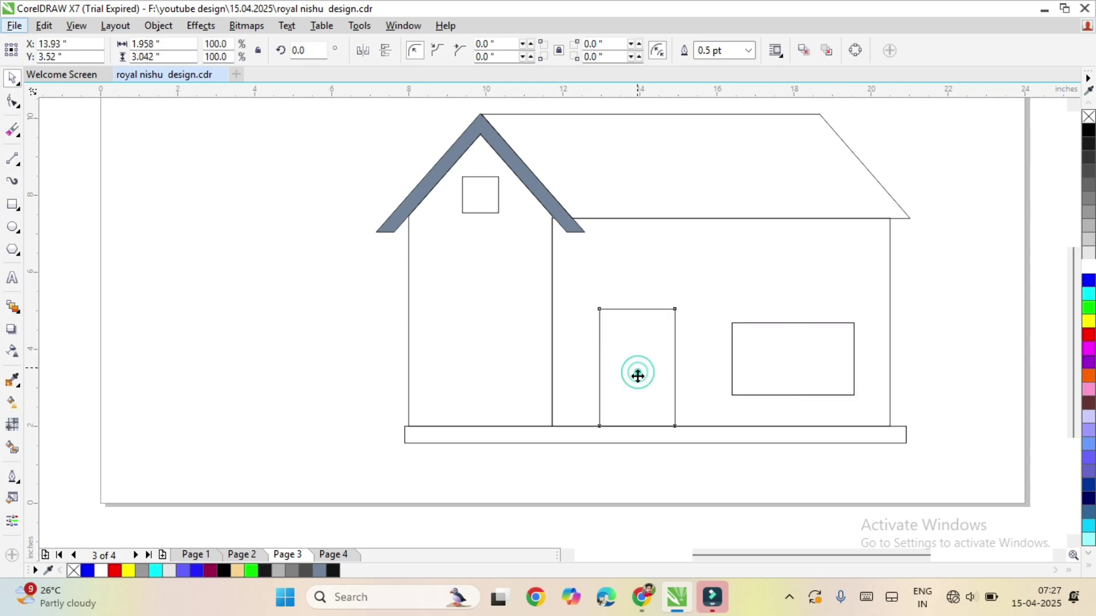
{"action": "key", "text": "Left"}
{"action": "key", "text": "Left"}
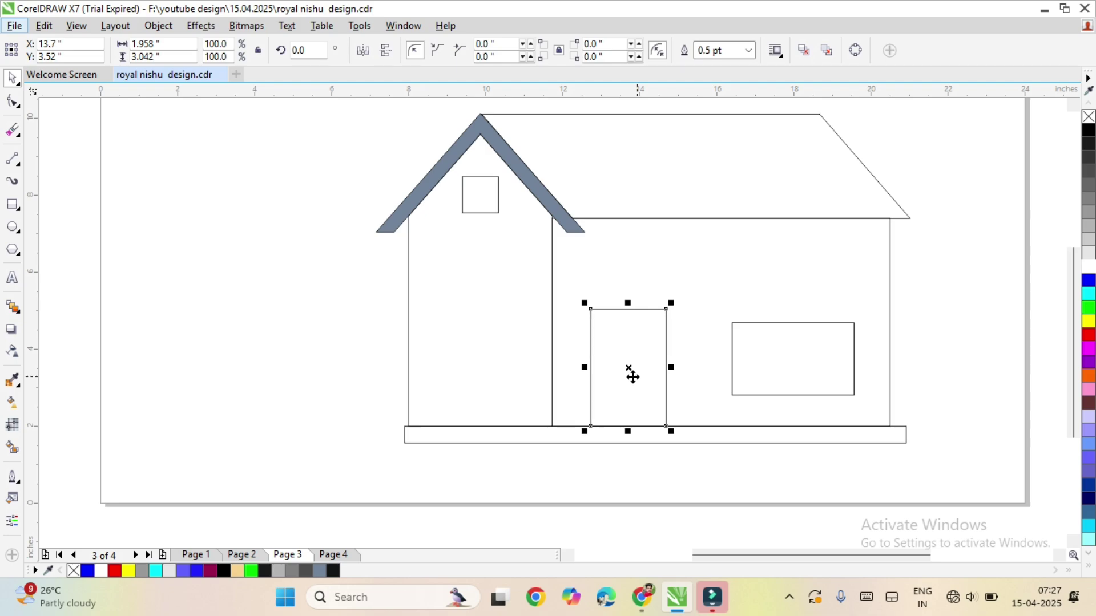
- Add a smaller concentric copy inside the large window rectangle to form its frame
{"action": "left_click", "coordinate": [854, 324]}
{"action": "left_click_drag", "start_coordinate": [858, 325], "coordinate": [850, 393]}
{"action": "left_click", "coordinate": [830, 395], "text": "shift"}
{"action": "left_click", "coordinate": [191, 370]}
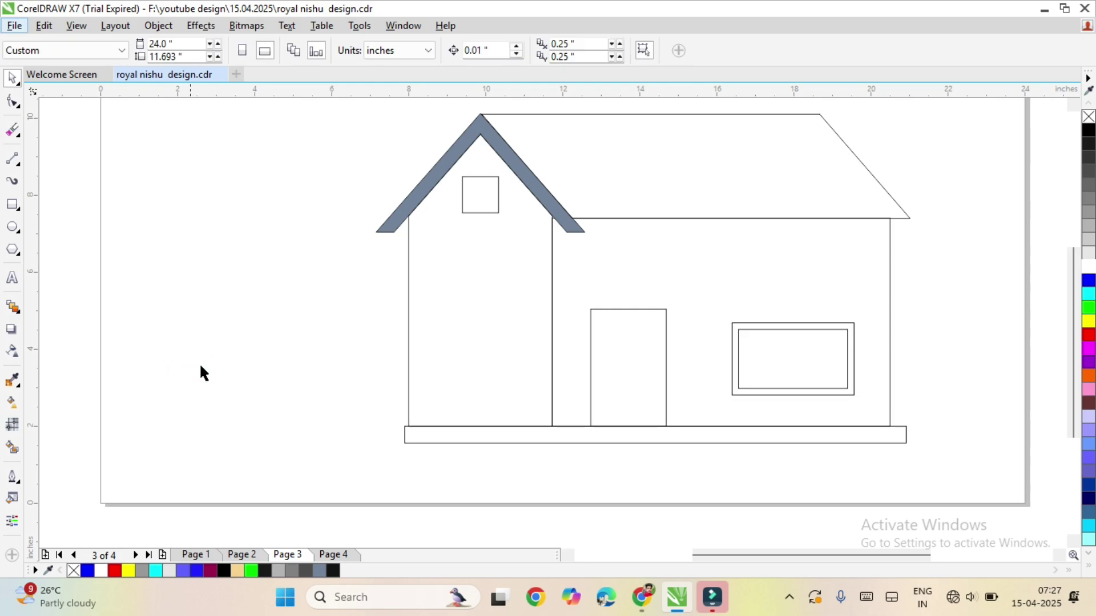
- Stretch the large window's inner rectangle slightly taller about its centre and select both window rectangles
{"action": "scroll", "coordinate": [827, 365], "scroll_direction": "up", "scroll_amount": 4}
{"action": "left_click", "coordinate": [859, 295]}
{"action": "left_click_drag", "start_coordinate": [687, 208], "coordinate": [693, 198]}
{"action": "left_click", "coordinate": [444, 341]}
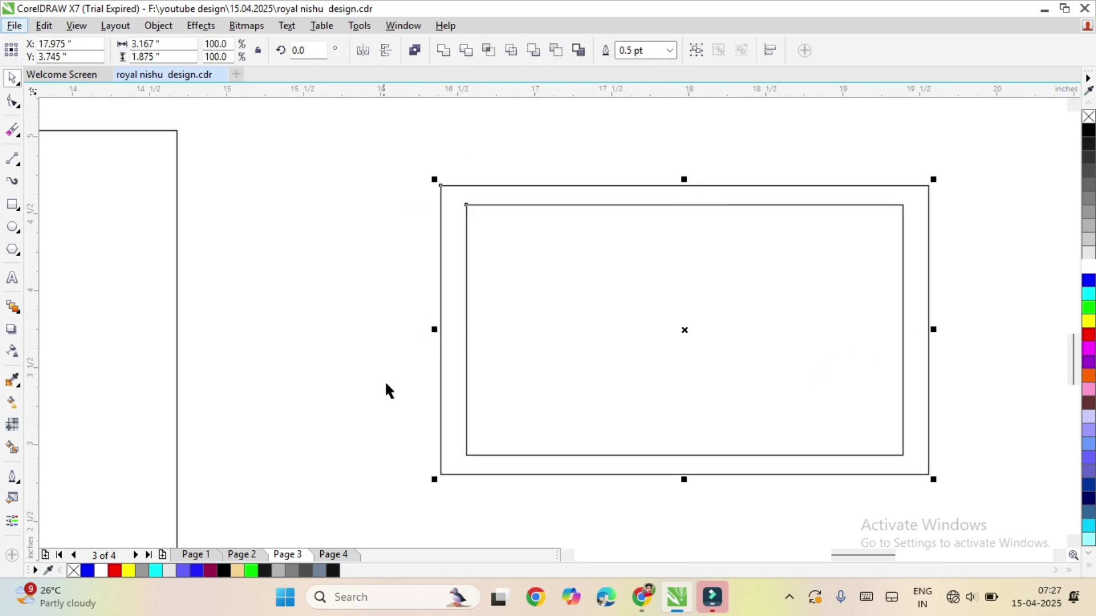
- Draw a sill rectangle about 3.38 inches wide and 0.21 inches high across the large window's lower edge and centre it on the window
{"action": "scroll", "coordinate": [385, 380], "scroll_direction": "down", "scroll_amount": 2}
{"action": "left_click", "coordinate": [786, 307]}
{"action": "scroll", "coordinate": [630, 351], "scroll_direction": "up", "scroll_amount": 3}
{"action": "scroll", "coordinate": [570, 239], "scroll_direction": "down", "scroll_amount": 3}
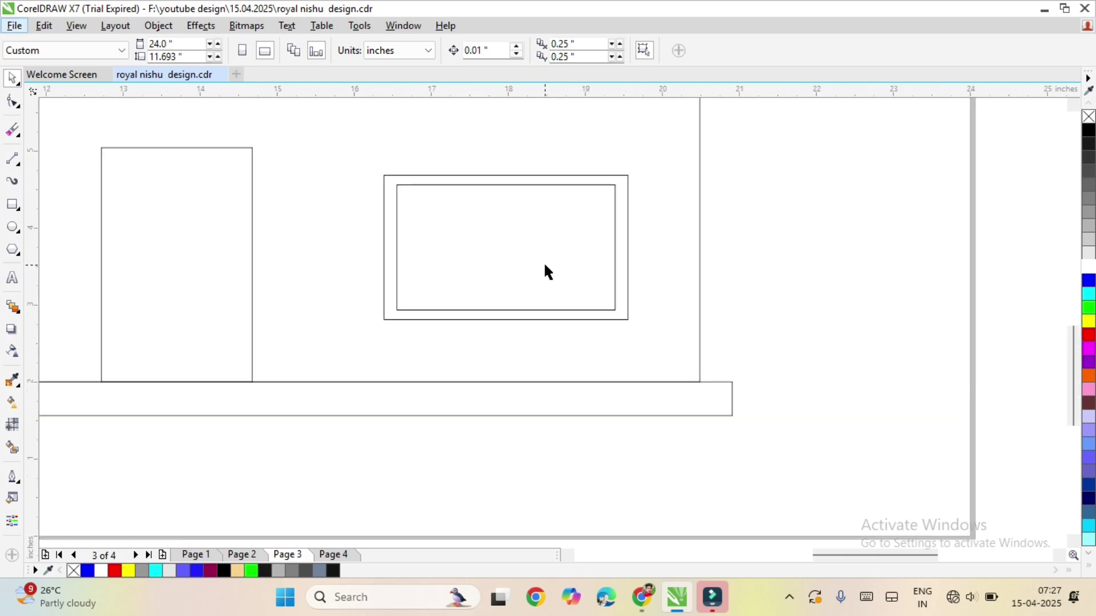
{"action": "scroll", "coordinate": [543, 272], "scroll_direction": "up", "scroll_amount": 2}
{"action": "key", "text": "F6"}
{"action": "mouse_move", "coordinate": [219, 330]}
{"action": "left_mouse_down"}
{"action": "mouse_move", "coordinate": [648, 394]}
{"action": "mouse_move", "coordinate": [746, 371]}
{"action": "mouse_move", "coordinate": [739, 364]}
{"action": "left_mouse_up"}
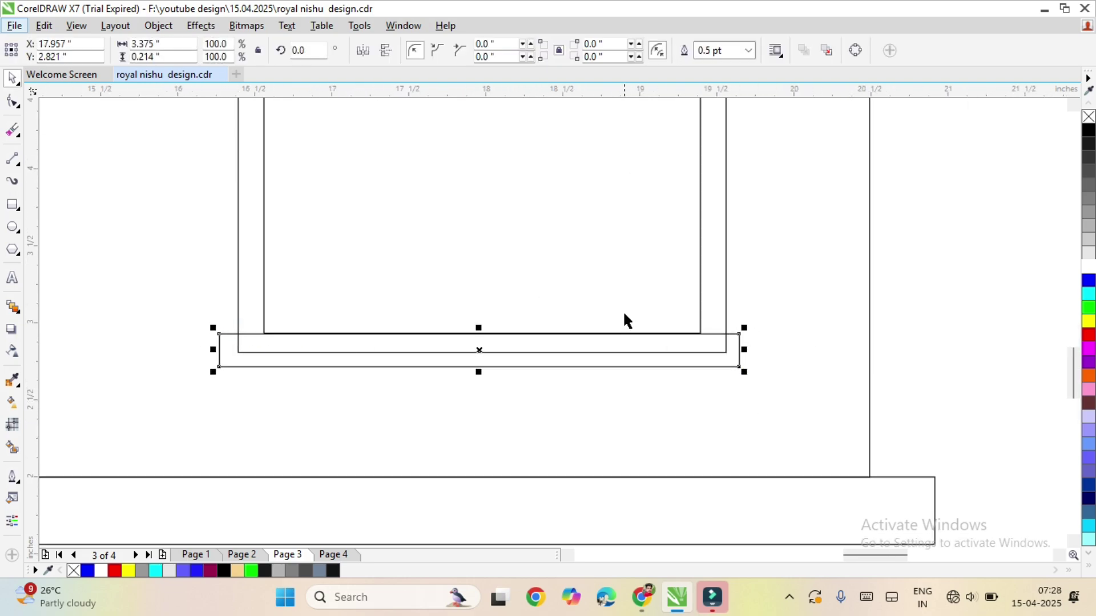
{"action": "left_click", "coordinate": [622, 311], "text": "shift"}
{"action": "scroll", "coordinate": [624, 314], "scroll_direction": "down", "scroll_amount": 5}
{"action": "left_click", "coordinate": [785, 312]}
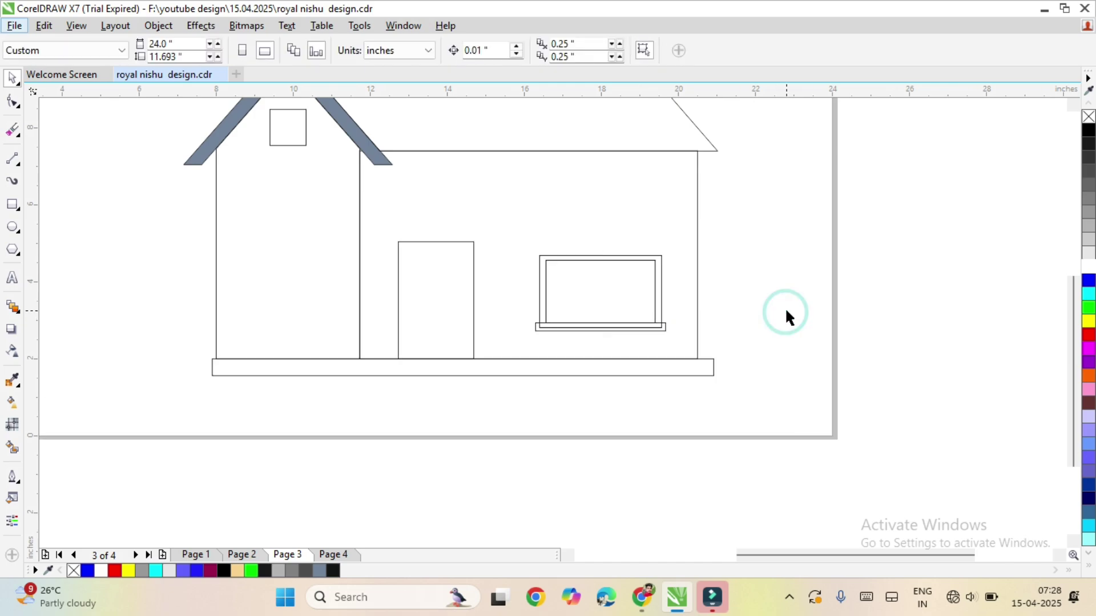
- Draw a vertical divider about 1.62 inches high inside the large window's inner rectangle, and place a duplicate about 0.94 inches to its right
{"action": "scroll", "coordinate": [613, 316], "scroll_direction": "up", "scroll_amount": 5}
{"action": "left_click", "coordinate": [13, 158]}
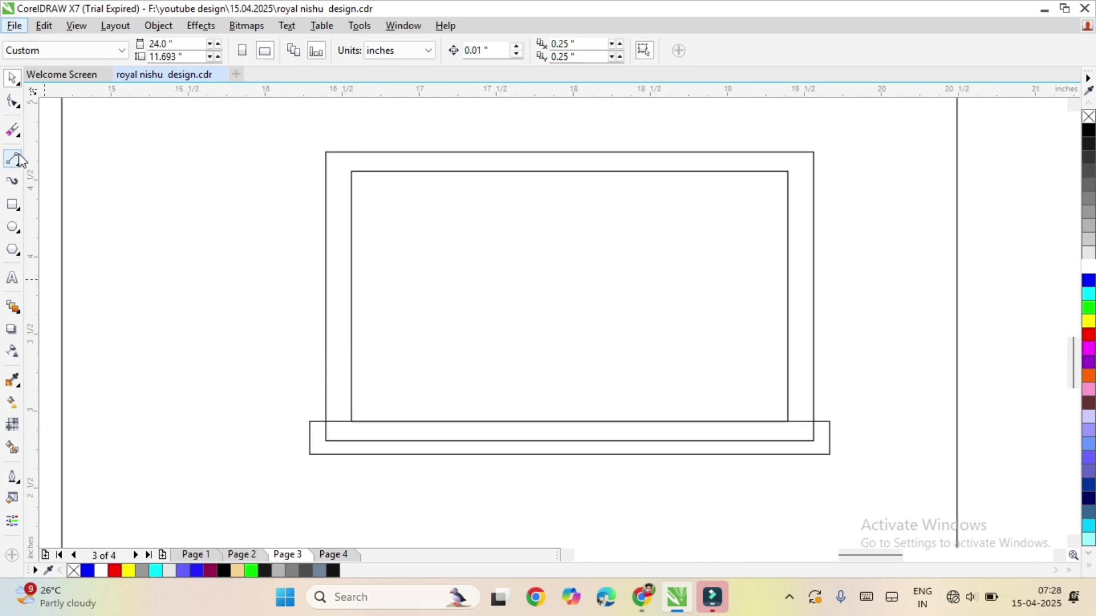
{"action": "mouse_move", "coordinate": [460, 170]}
{"action": "left_mouse_down"}
{"action": "mouse_move", "coordinate": [461, 364]}
{"action": "mouse_move", "coordinate": [478, 428]}
{"action": "mouse_move", "coordinate": [471, 421]}
{"action": "left_mouse_up"}
{"action": "key", "text": "space"}
{"action": "left_click_drag", "start_coordinate": [460, 298], "coordinate": [499, 296]}
{"action": "left_click_drag", "start_coordinate": [500, 297], "coordinate": [514, 297]}
{"action": "left_click_drag", "start_coordinate": [514, 296], "coordinate": [655, 284]}
{"action": "left_click", "coordinate": [510, 297], "text": "shift"}
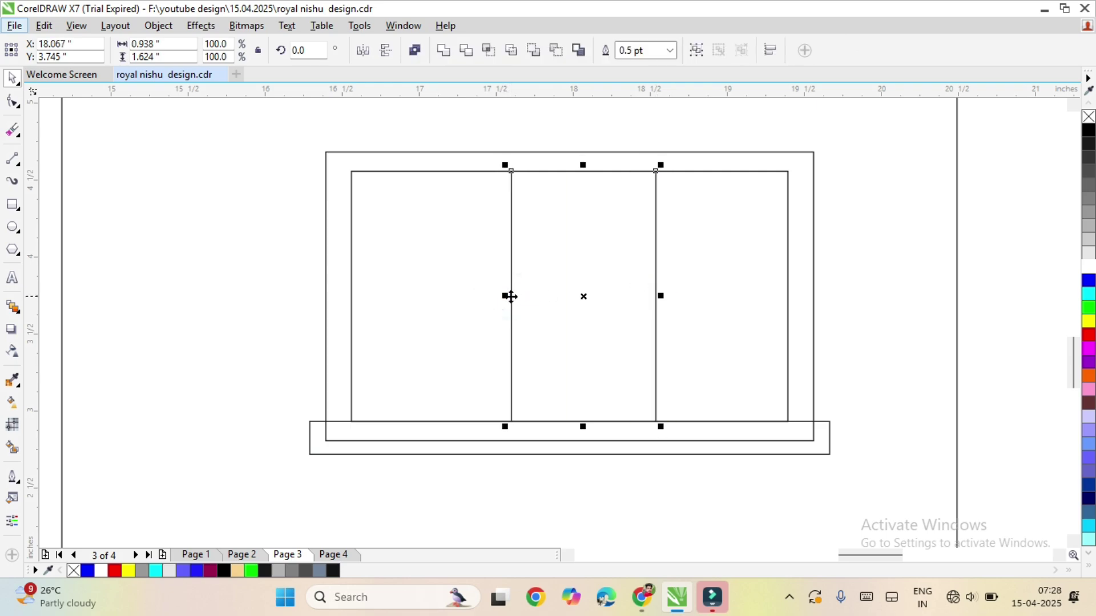
- Group the two window dividers and centre them horizontally within the large window's inner rectangle
{"action": "key", "text": "ctrl+g"}
{"action": "left_click", "coordinate": [485, 297], "text": "shift"}
{"action": "key", "text": "c"}
{"action": "scroll", "coordinate": [569, 343], "scroll_direction": "down", "scroll_amount": 2}
{"action": "left_click", "coordinate": [863, 294]}
{"action": "scroll", "coordinate": [597, 343], "scroll_direction": "up", "scroll_amount": 2}
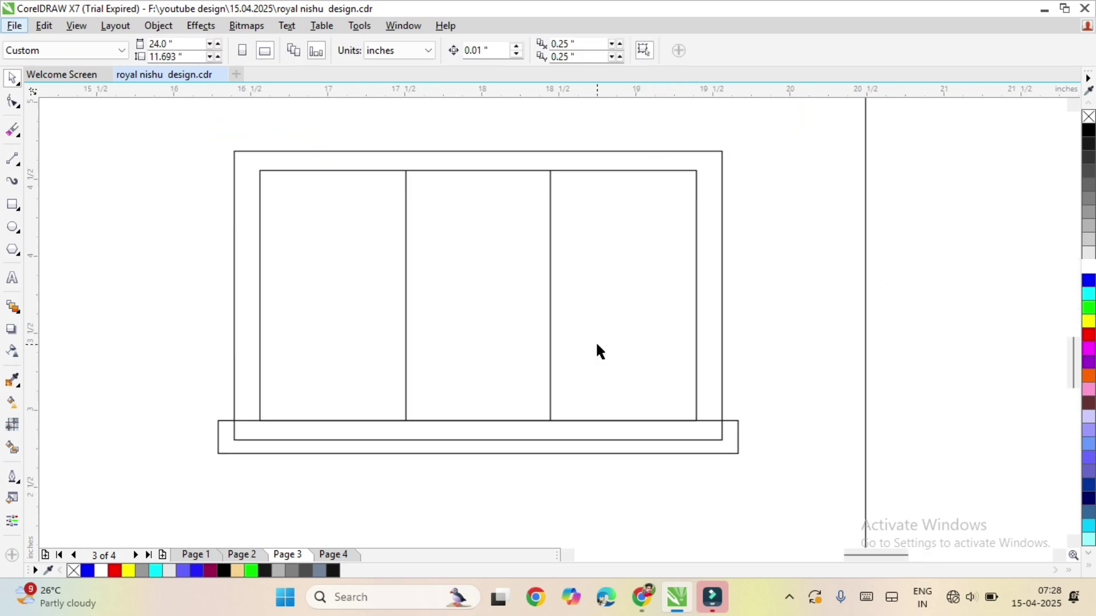
- Move the large window's right divider outward to widen the middle pane, and recentre both dividers in the inner rectangle
{"action": "left_click", "coordinate": [551, 322], "text": "ctrl"}
{"action": "left_click_drag", "start_coordinate": [551, 323], "coordinate": [567, 316]}
{"action": "left_click", "coordinate": [405, 306]}
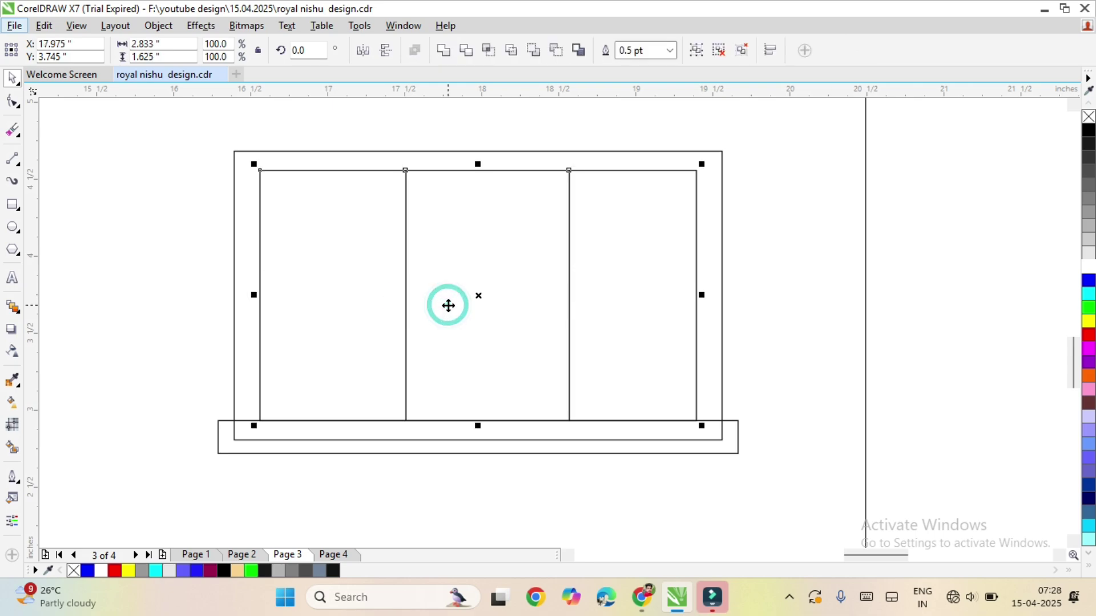
{"action": "scroll", "coordinate": [497, 303], "scroll_direction": "down", "scroll_amount": 2}
{"action": "left_click", "coordinate": [779, 261]}
- Select all parts of the large window with its sill and nudge them left to a horizontal position of 17.715 inches
{"action": "scroll", "coordinate": [776, 262], "scroll_direction": "down", "scroll_amount": 1}
{"action": "scroll", "coordinate": [736, 268], "scroll_direction": "up", "scroll_amount": 1}
{"action": "left_click_drag", "start_coordinate": [427, 472], "coordinate": [611, 258]}
{"action": "key", "text": "Left"}
{"action": "key", "text": "Left"}
{"action": "key", "text": "Left"}
{"action": "key", "text": "Left"}
{"action": "key", "text": "Left"}
{"action": "key", "text": "Left"}
{"action": "key", "text": "Left"}
{"action": "key", "text": "Left"}
{"action": "key", "text": "Left"}
{"action": "key", "text": "Left"}
{"action": "key", "text": "Left"}
{"action": "key", "text": "Left"}
{"action": "key", "text": "Left"}
{"action": "key", "text": "Left"}
{"action": "key", "text": "Left"}
{"action": "key", "text": "Left"}
{"action": "key", "text": "Left"}
{"action": "key", "text": "Left"}
{"action": "key", "text": "Left"}
{"action": "key", "text": "Left"}
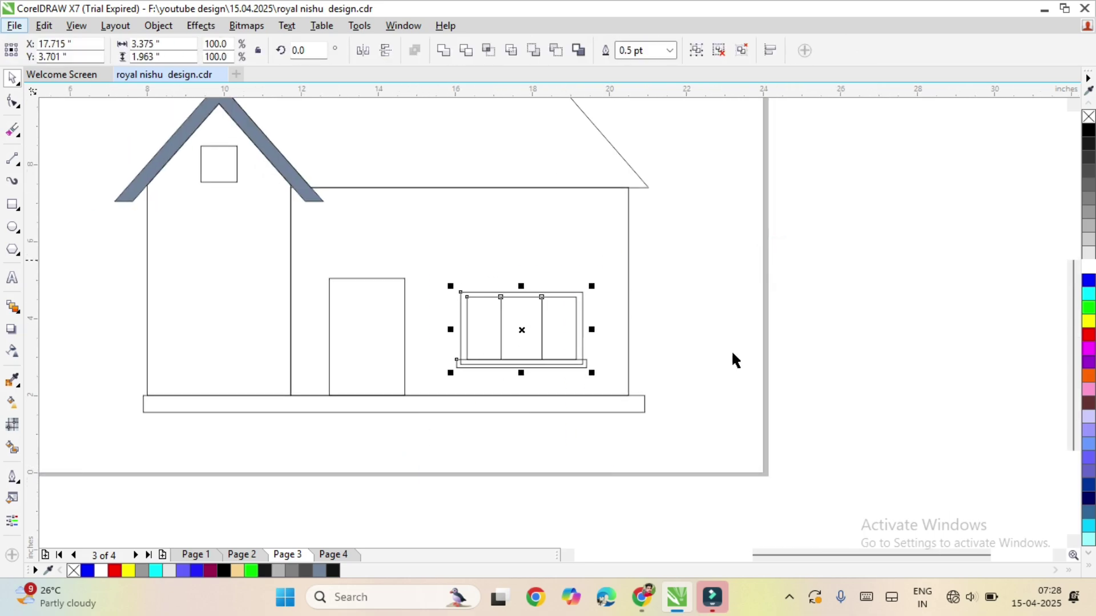
{"action": "left_click", "coordinate": [690, 307]}
{"action": "key", "text": "ctrl+a"}
{"action": "key", "text": "Escape"}
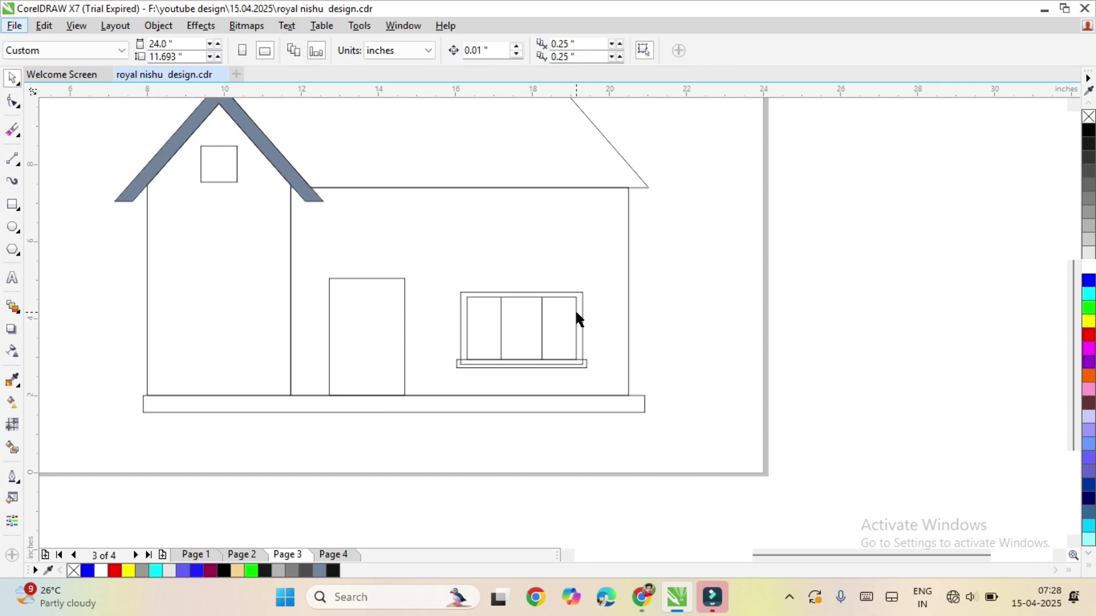
{"action": "scroll", "coordinate": [574, 311], "scroll_direction": "down", "scroll_amount": 1}
{"action": "scroll", "coordinate": [512, 355], "scroll_direction": "up", "scroll_amount": 1}
{"action": "left_click", "coordinate": [528, 222]}
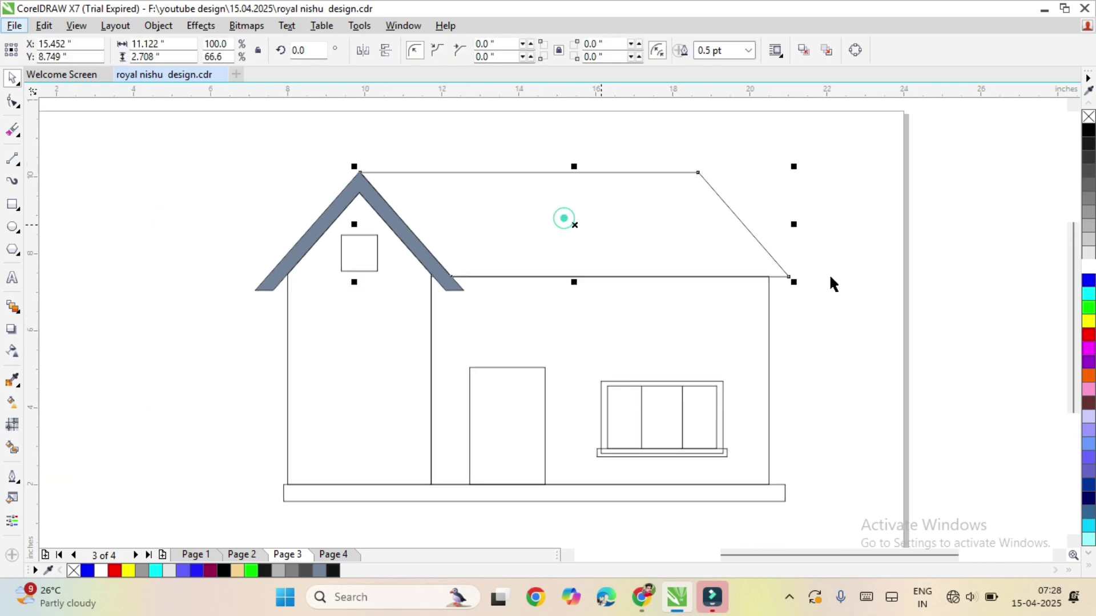
{"action": "left_click", "coordinate": [961, 313]}
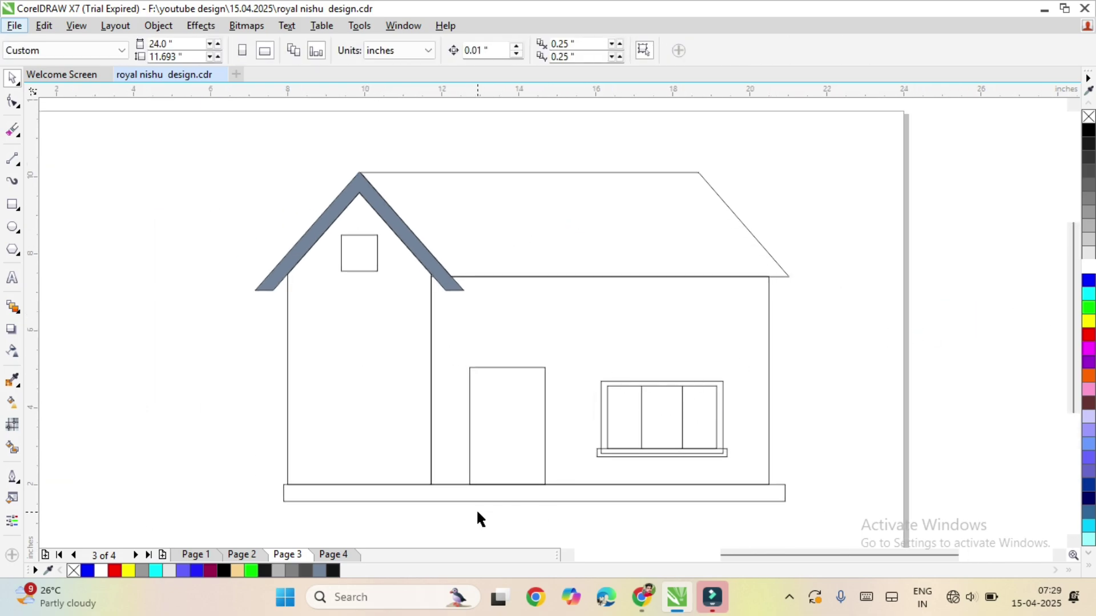
{"action": "scroll", "coordinate": [477, 519], "scroll_direction": "down", "scroll_amount": 1}
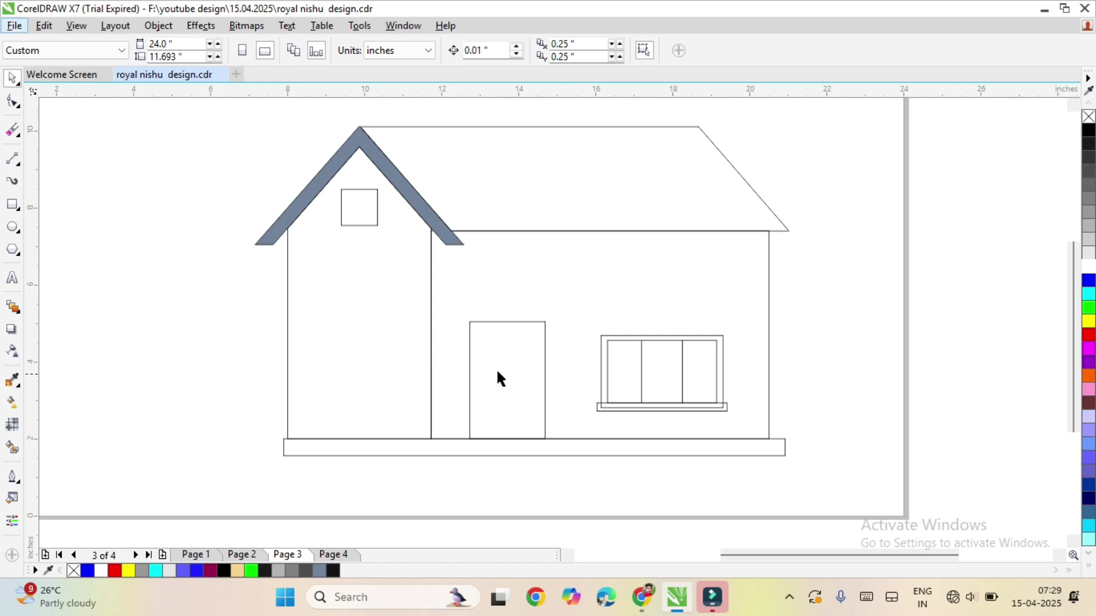
- Draw a vertical line about 0.94 inches long through the small gable window and centre it horizontally in the square
{"action": "left_click", "coordinate": [355, 208]}
{"action": "scroll", "coordinate": [361, 193], "scroll_direction": "up", "scroll_amount": 3}
{"action": "left_click", "coordinate": [13, 158]}
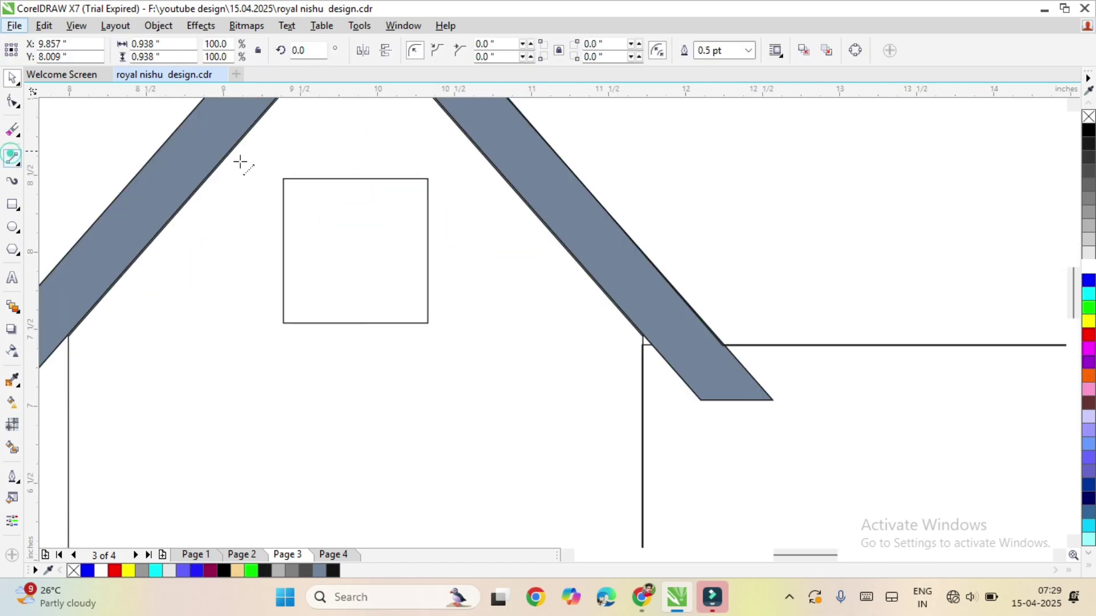
{"action": "left_click_drag", "start_coordinate": [356, 179], "coordinate": [376, 327]}
{"action": "key", "text": "ctrl+z"}
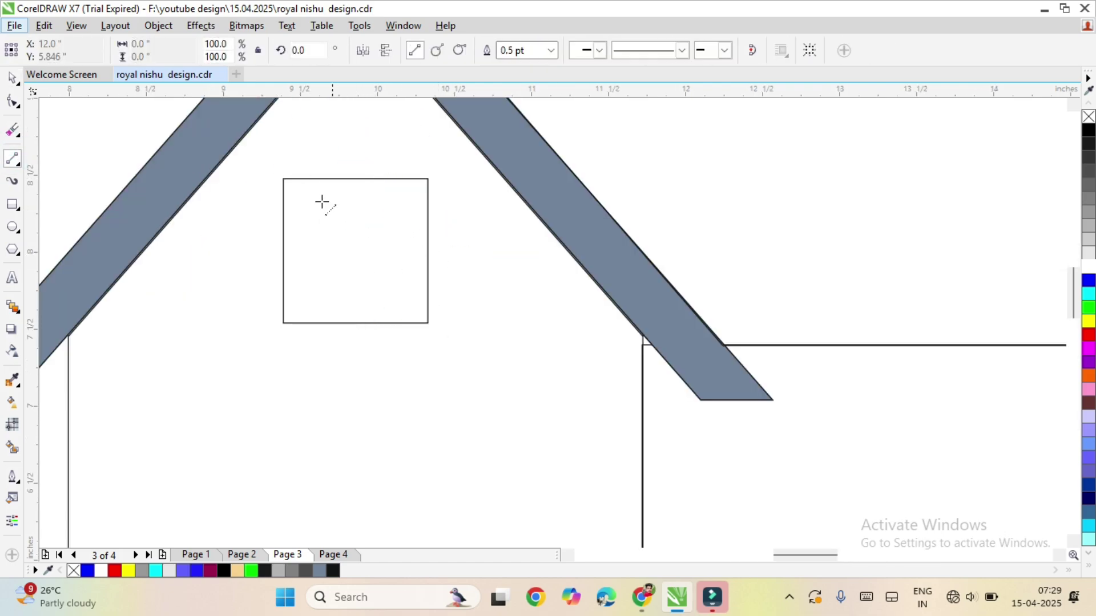
{"action": "left_click_drag", "start_coordinate": [351, 179], "coordinate": [355, 323]}
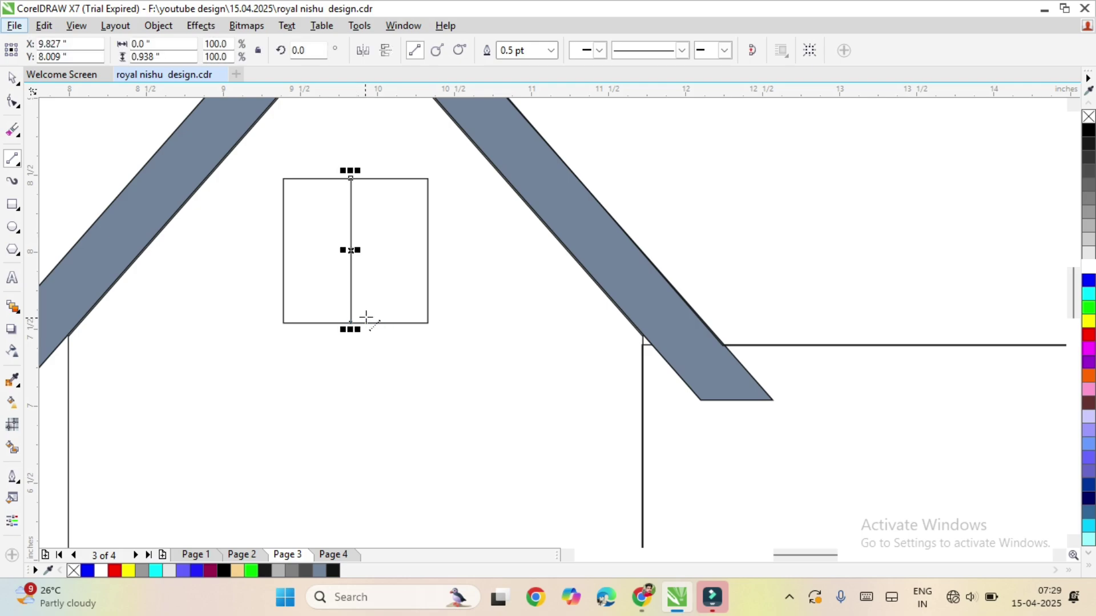
{"action": "key", "text": "space"}
{"action": "left_click", "coordinate": [371, 313], "text": "shift"}
{"action": "key", "text": "c"}
{"action": "scroll", "coordinate": [370, 311], "scroll_direction": "down", "scroll_amount": 1}
{"action": "scroll", "coordinate": [191, 290], "scroll_direction": "up", "scroll_amount": 1}
- Draw a horizontal line about 0.94 inches long across the middle of the gable window to divide it into four panes
{"action": "key", "text": "space"}
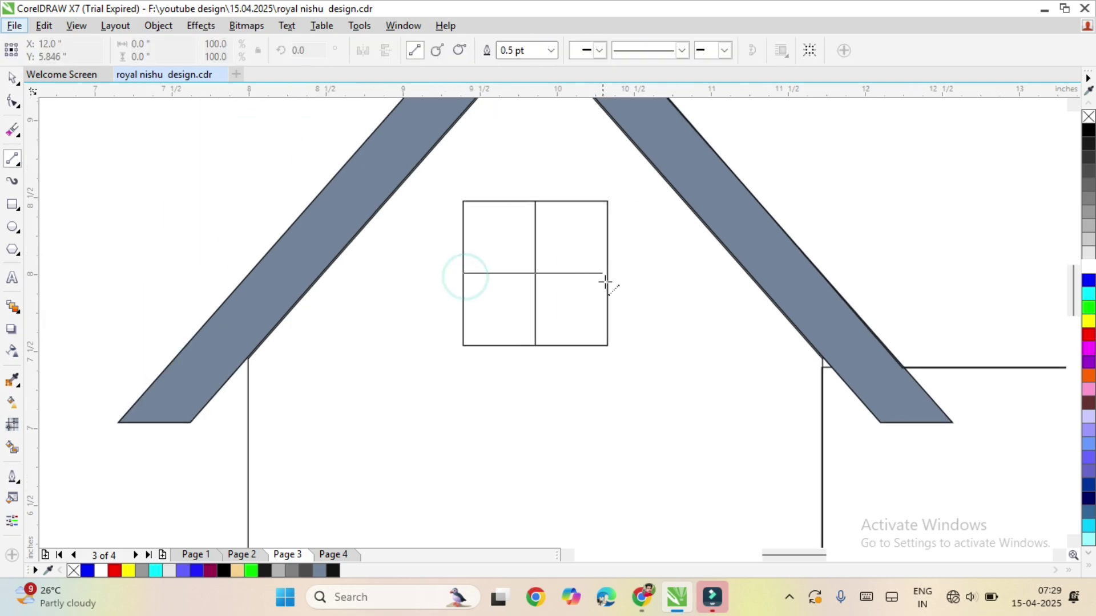
{"action": "left_click_drag", "start_coordinate": [605, 282], "coordinate": [609, 279]}
{"action": "key", "text": "space"}
{"action": "left_click", "coordinate": [556, 257], "text": "shift"}
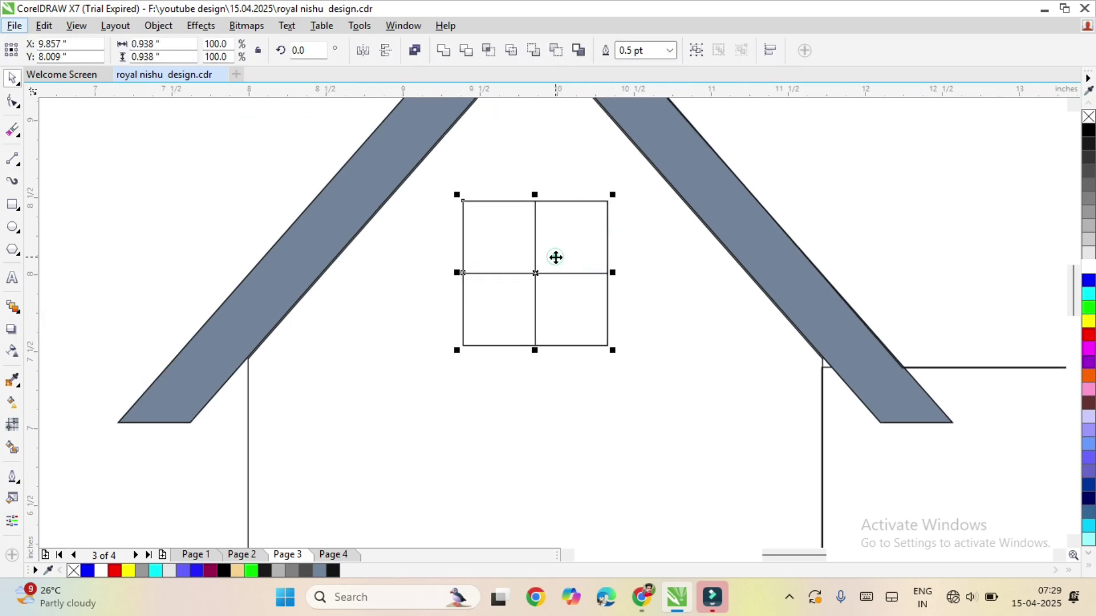
{"action": "left_click", "coordinate": [171, 279]}
{"action": "scroll", "coordinate": [292, 211], "scroll_direction": "down", "scroll_amount": 4}
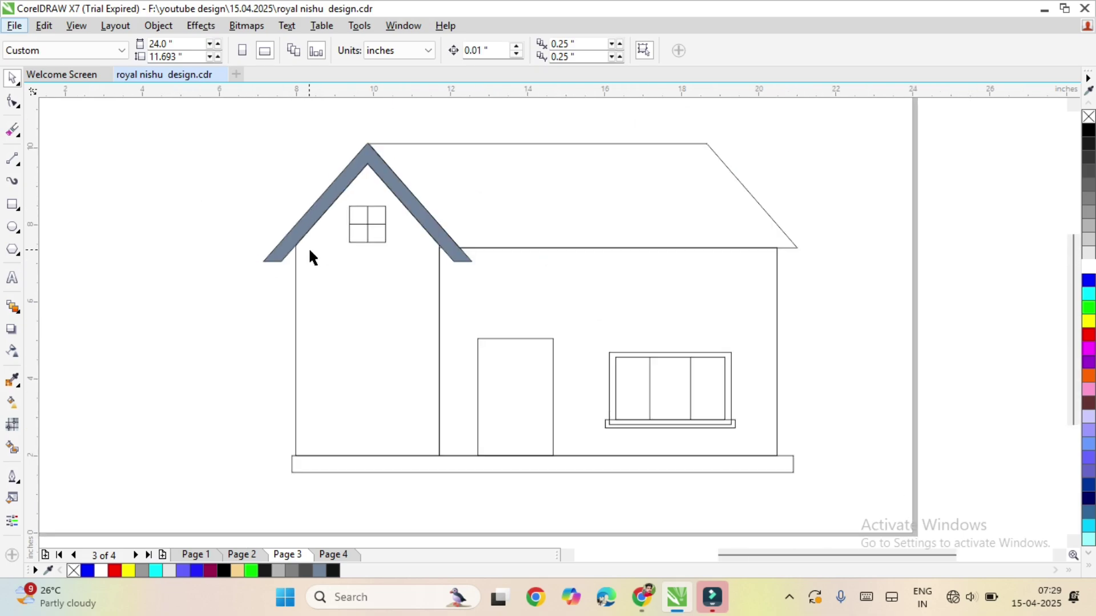
- Set the outline width of the main roof, walls and base strip to 1.5 pt, and thicken the door's outline
{"action": "left_click", "coordinate": [487, 183]}
{"action": "left_click", "coordinate": [465, 467]}
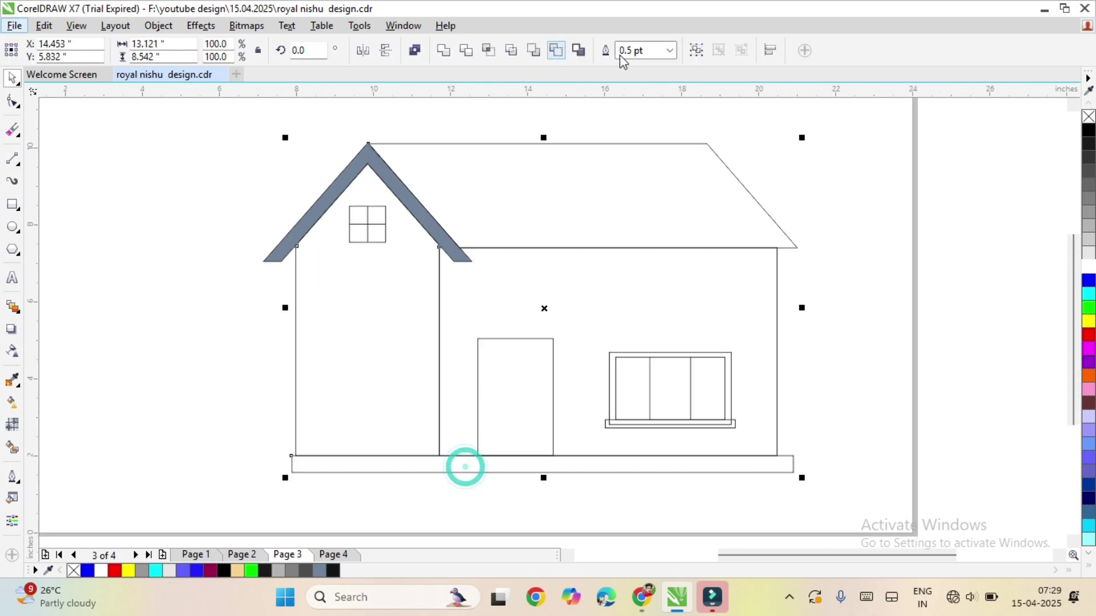
{"action": "left_click", "coordinate": [669, 50]}
{"action": "left_click", "coordinate": [634, 113]}
{"action": "left_click", "coordinate": [669, 50]}
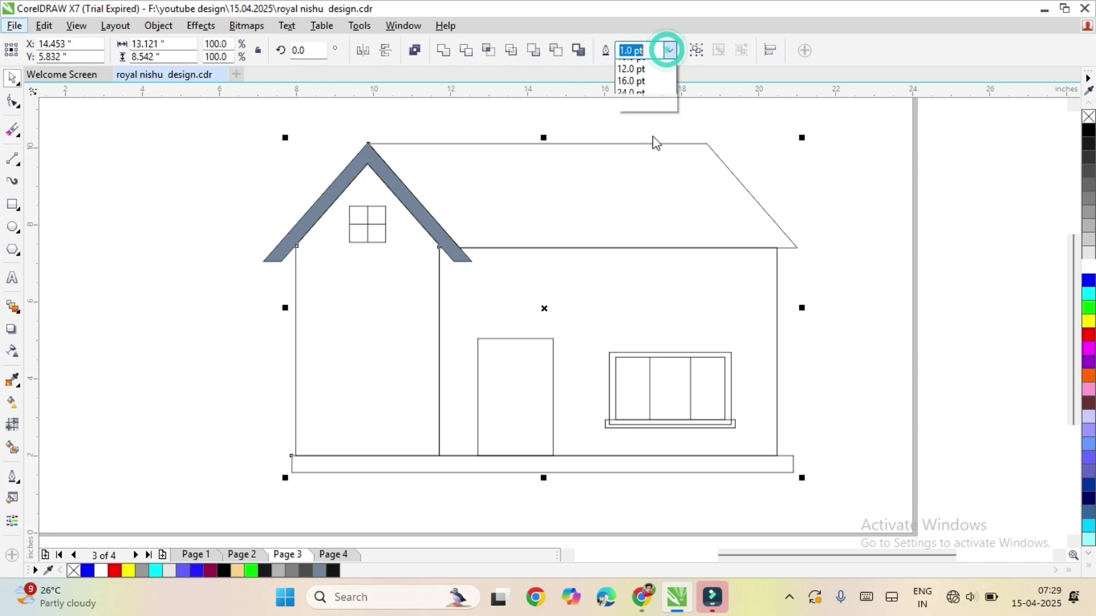
{"action": "left_click", "coordinate": [122, 245]}
{"action": "left_click", "coordinate": [525, 365]}
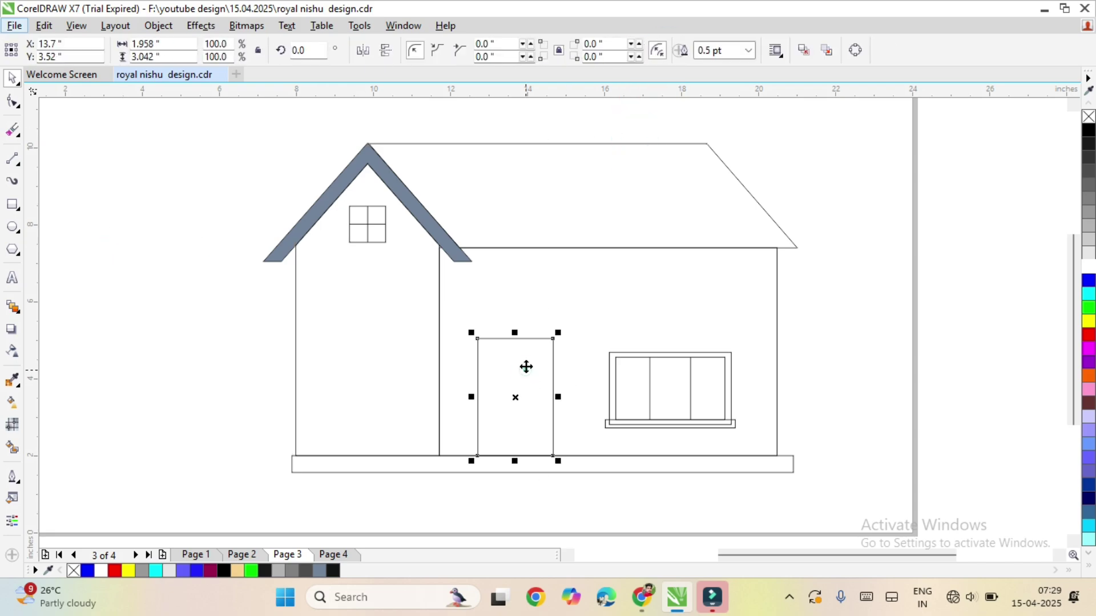
{"action": "left_click", "coordinate": [747, 52]}
{"action": "left_click", "coordinate": [714, 122]}
{"action": "left_click", "coordinate": [233, 284]}
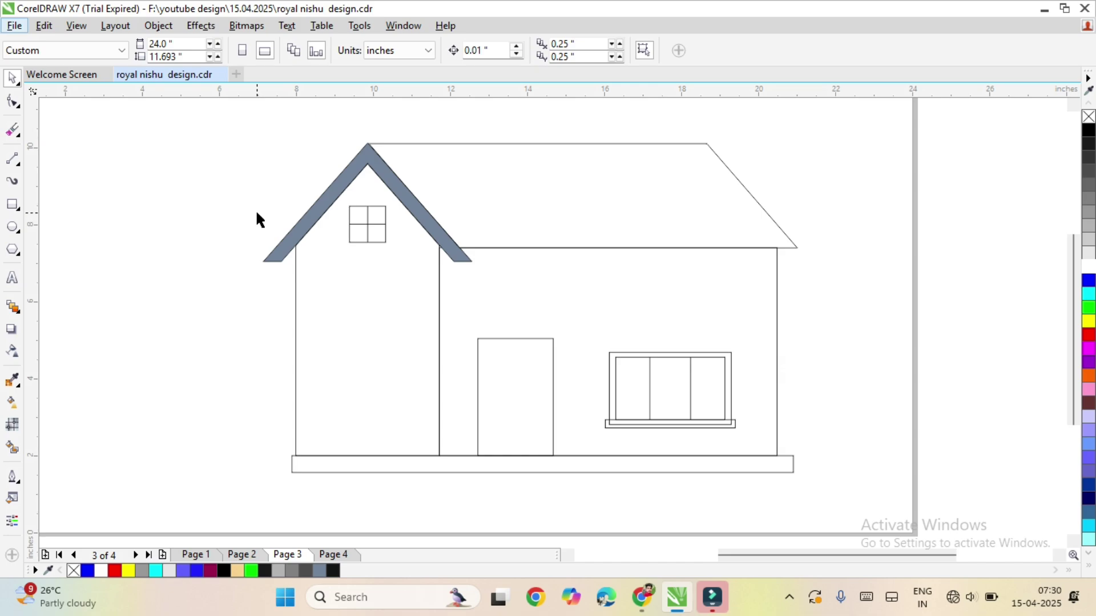
- Draw a chimney body on the roof ridge with a cap about 1.29 inches wide and 0.38 inches high, and centre them on each other
{"action": "left_click_drag", "start_coordinate": [459, 198], "coordinate": [382, 241]}
{"action": "key", "text": "space"}
{"action": "key", "text": "space"}
{"action": "left_click", "coordinate": [12, 204]}
{"action": "left_click_drag", "start_coordinate": [509, 166], "coordinate": [540, 188]}
{"action": "left_click_drag", "start_coordinate": [496, 153], "coordinate": [558, 178]}
{"action": "key", "text": "space"}
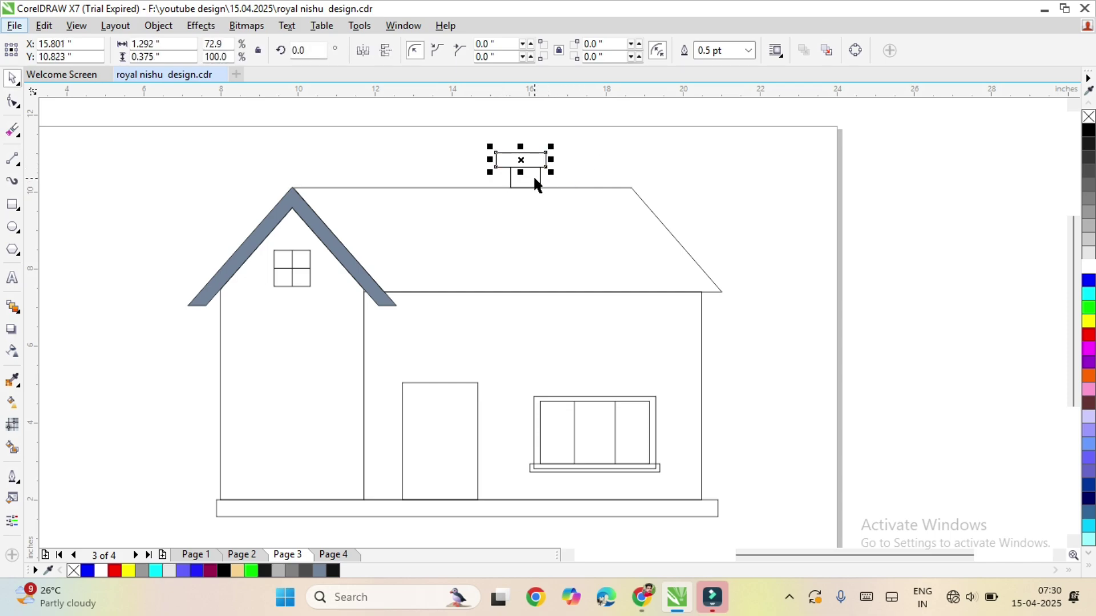
{"action": "left_click", "coordinate": [535, 178], "text": "shift"}
{"action": "key", "text": "c"}
{"action": "left_click", "coordinate": [589, 146]}
- Select the chimney body and cap and narrow them together to about 0.93 inches wide
{"action": "left_click_drag", "start_coordinate": [459, 129], "coordinate": [562, 243]}
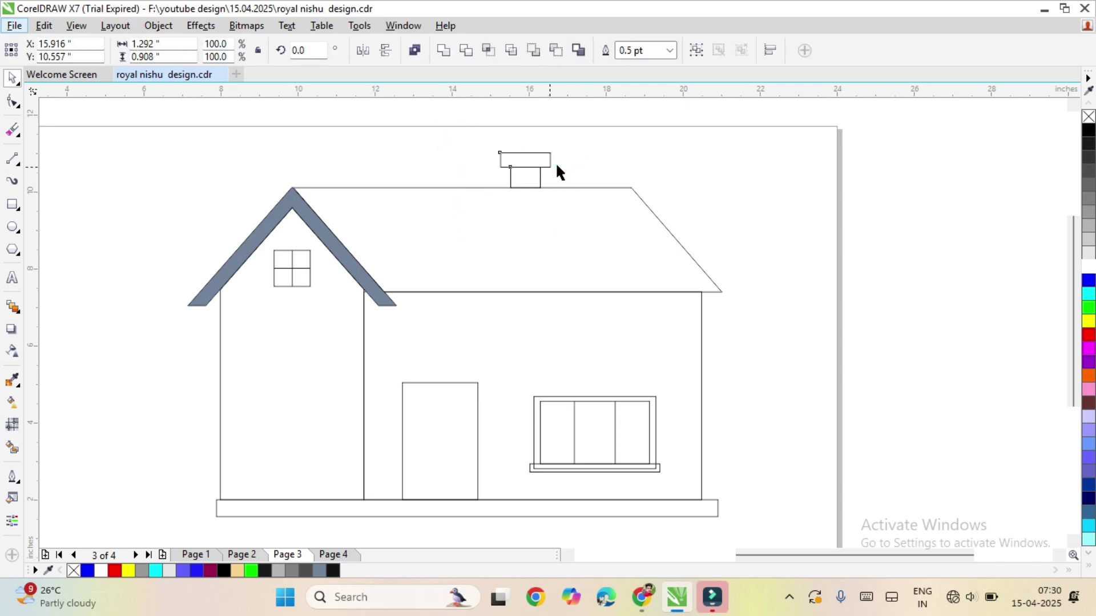
{"action": "left_click_drag", "start_coordinate": [556, 170], "coordinate": [542, 171]}
{"action": "left_click", "coordinate": [561, 159]}
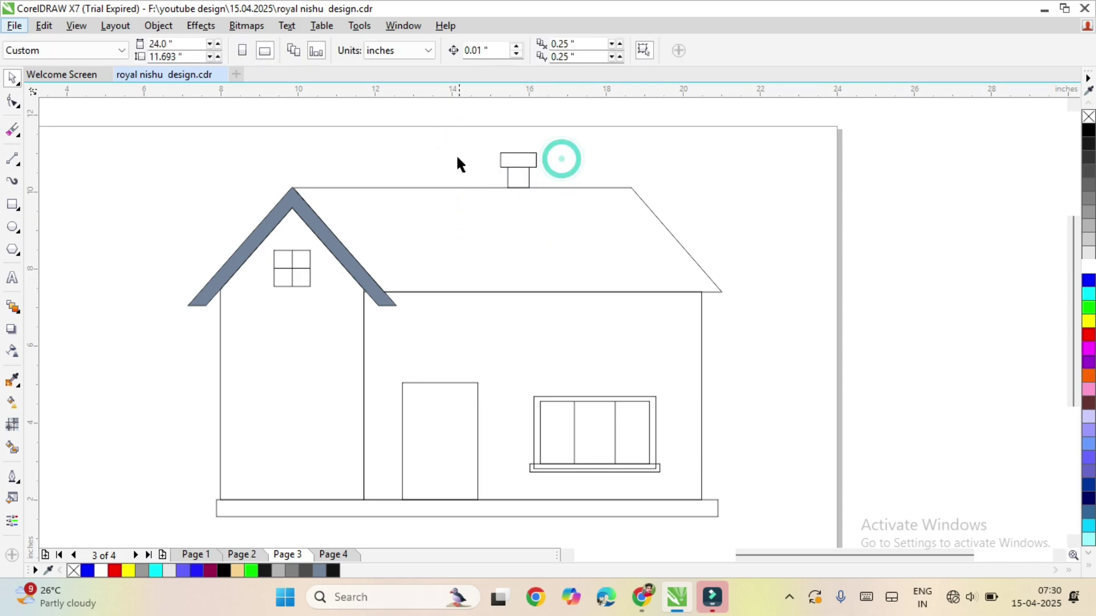
- Nudge the chimney to X 15.873 and Y 10.542 inches, and reduce its height slightly from its upper edge
{"action": "key", "text": "Down"}
{"action": "key", "text": "Down"}
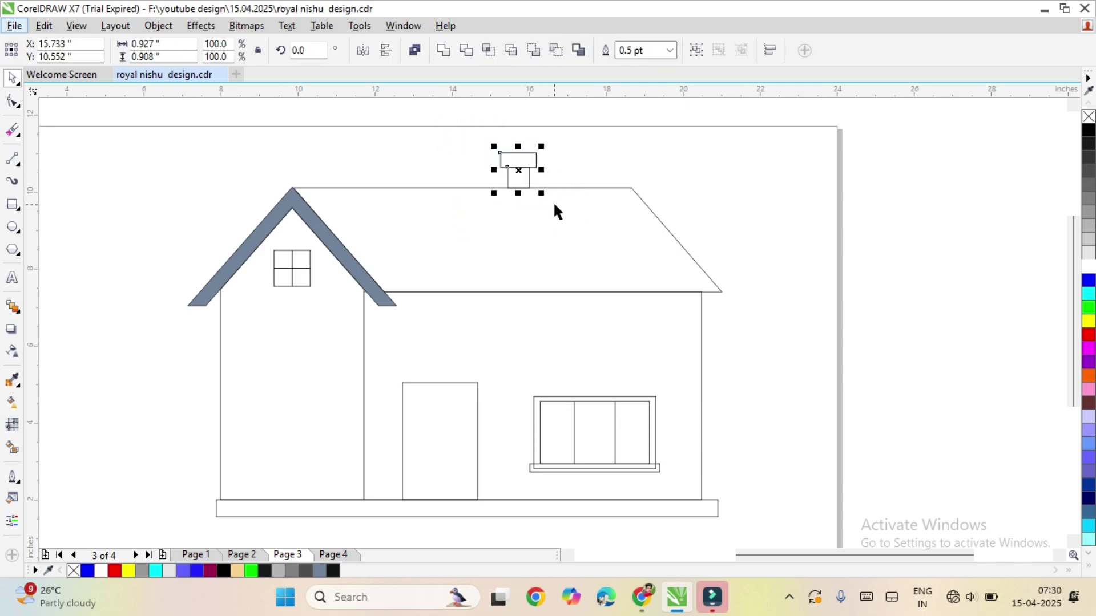
{"action": "key", "text": "Right"}
{"action": "key", "text": "Right"}
{"action": "key", "text": "Right"}
{"action": "key", "text": "Right"}
{"action": "key", "text": "Right"}
{"action": "key", "text": "Right"}
{"action": "key", "text": "Right"}
{"action": "key", "text": "Right"}
{"action": "key", "text": "Right"}
{"action": "key", "text": "Right"}
{"action": "key", "text": "Right"}
{"action": "key", "text": "Right"}
{"action": "key", "text": "Right"}
{"action": "key", "text": "Right"}
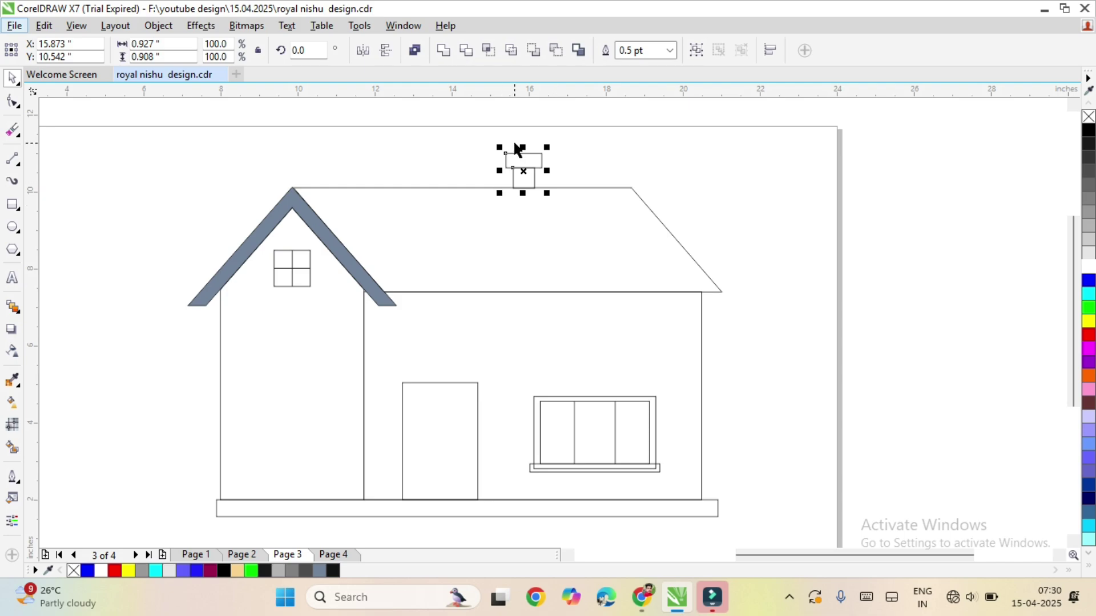
{"action": "left_click_drag", "start_coordinate": [522, 148], "coordinate": [523, 156]}
{"action": "left_click", "coordinate": [569, 150]}
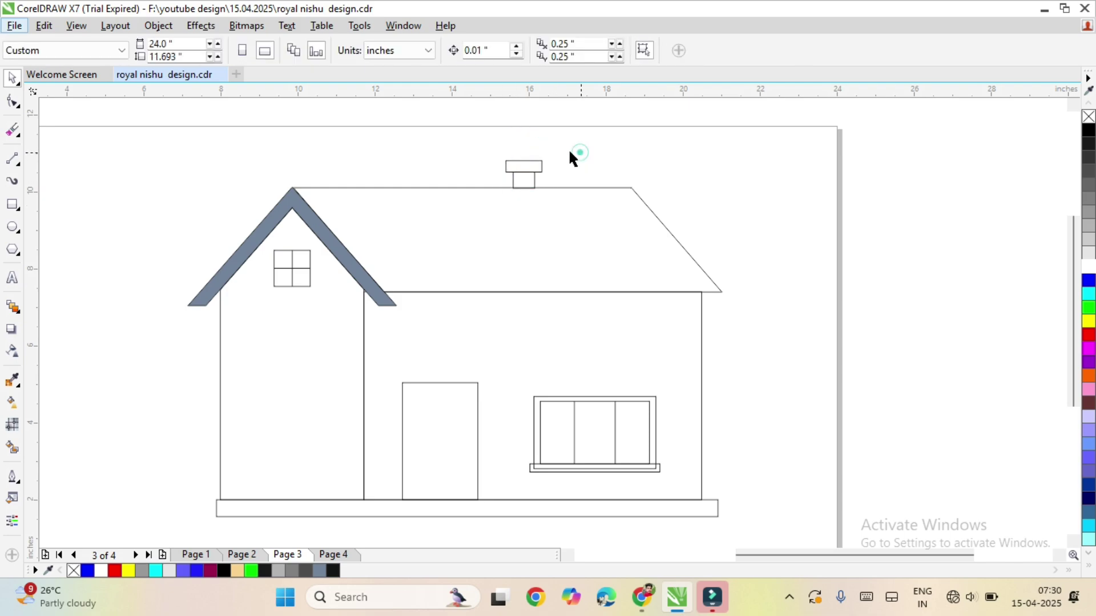
- Fill the main roof with a dark orange-red shade
{"action": "key", "text": "ctrl+a"}
{"action": "left_click", "coordinate": [141, 263]}
{"action": "left_click", "coordinate": [505, 248]}
{"action": "left_click_drag", "start_coordinate": [1088, 375], "coordinate": [1075, 394]}
{"action": "left_click", "coordinate": [1075, 393]}
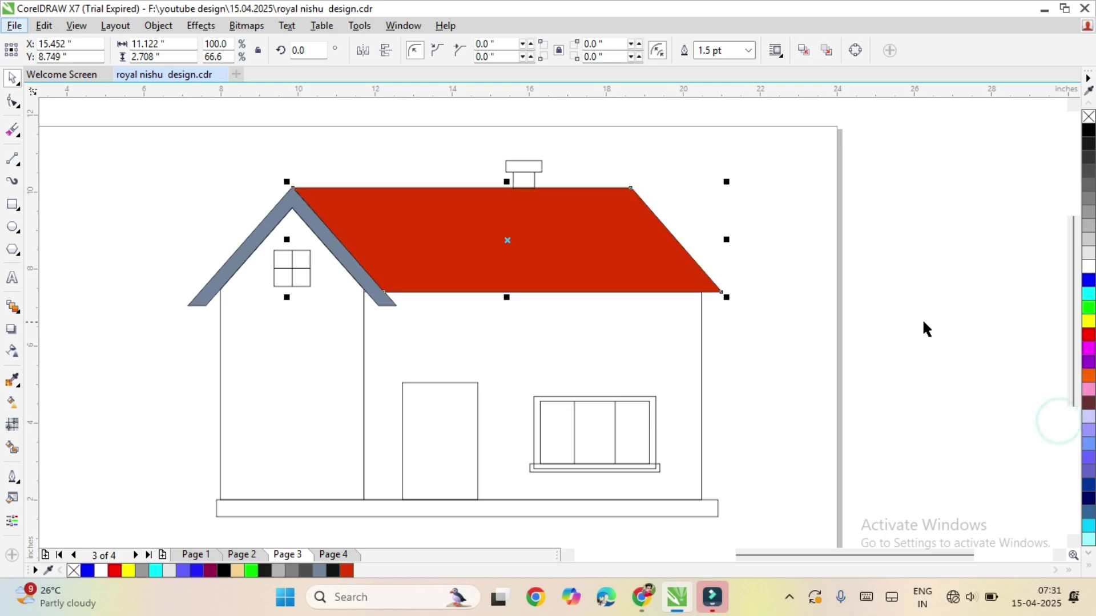
- Fill the gable's roof trim with the same dark orange-red as the main roof
{"action": "left_click", "coordinate": [344, 275]}
{"action": "left_click", "coordinate": [346, 259]}
{"action": "left_click", "coordinate": [348, 571]}
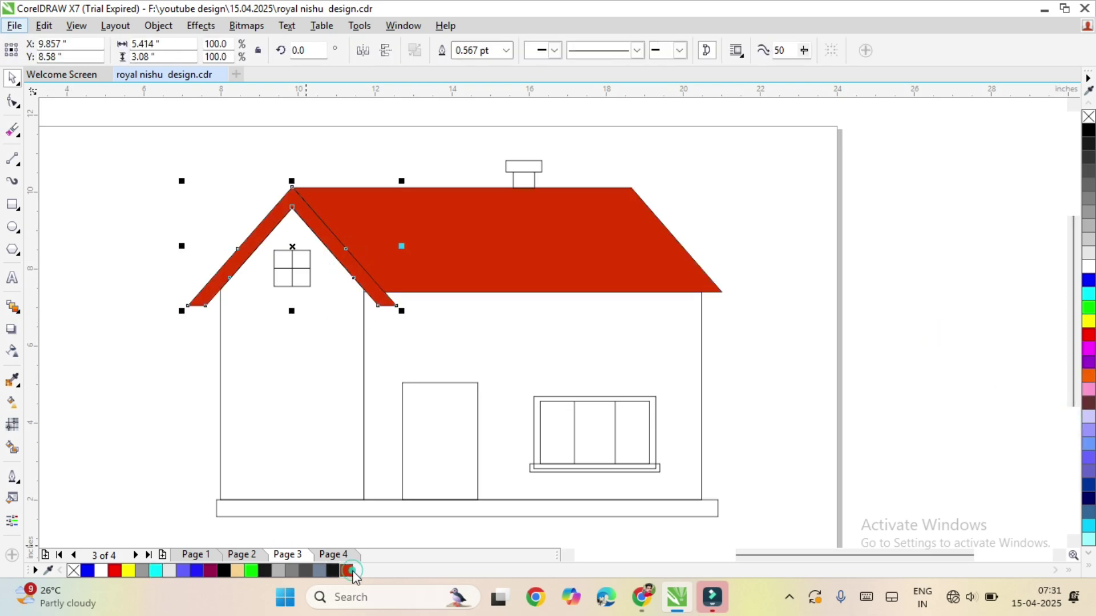
{"action": "left_click", "coordinate": [164, 261]}
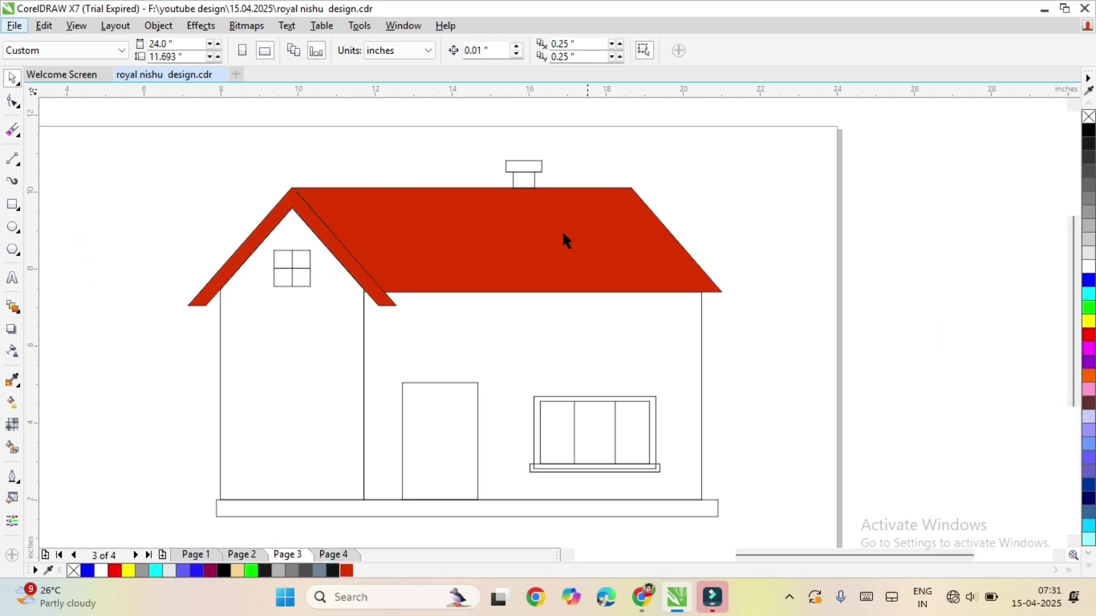
- Thicken the main roof's outline and set the gable roof trim's outline to 3.0 pt
{"action": "left_click", "coordinate": [543, 225]}
{"action": "left_click", "coordinate": [748, 51]}
{"action": "left_click", "coordinate": [707, 149]}
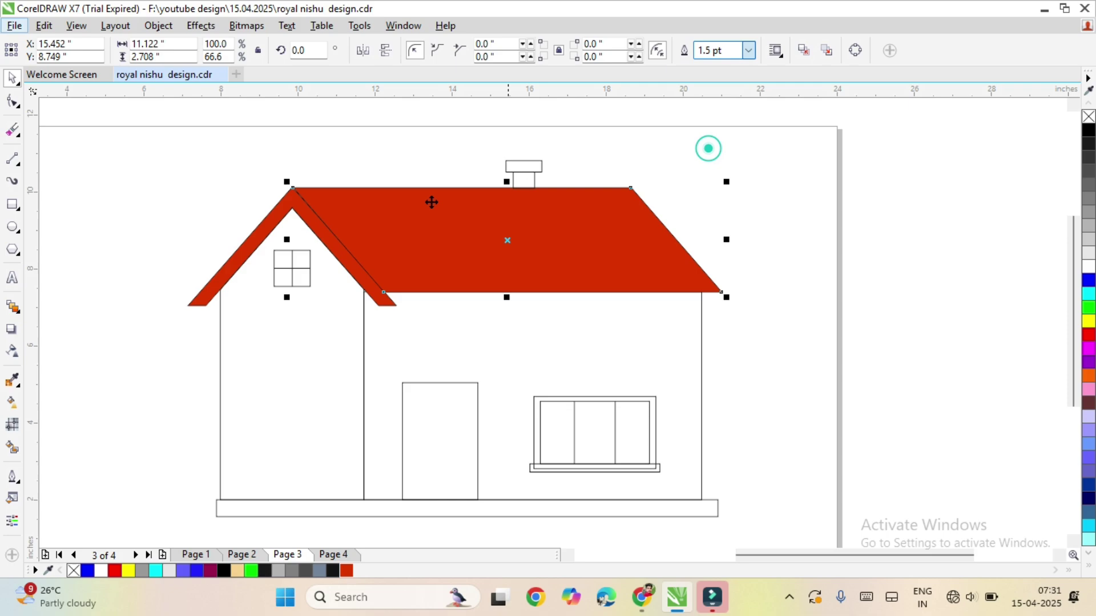
{"action": "left_click", "coordinate": [296, 208]}
{"action": "left_click", "coordinate": [505, 50]}
{"action": "left_click", "coordinate": [477, 151]}
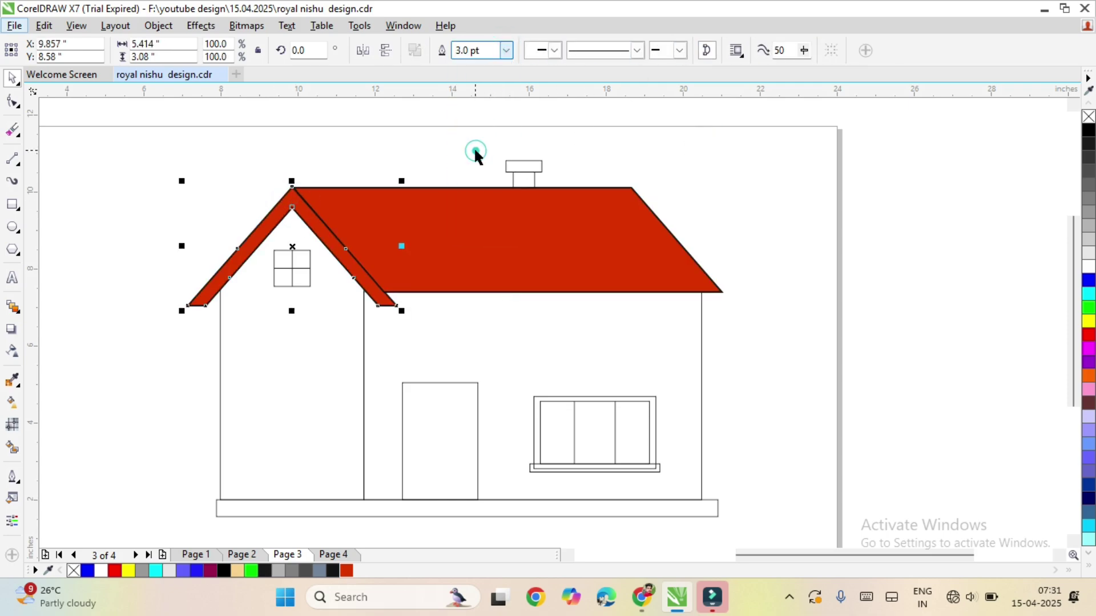
{"action": "left_click", "coordinate": [362, 156]}
- Fill the gabled front wall with a light yellow shade
{"action": "left_click", "coordinate": [272, 397]}
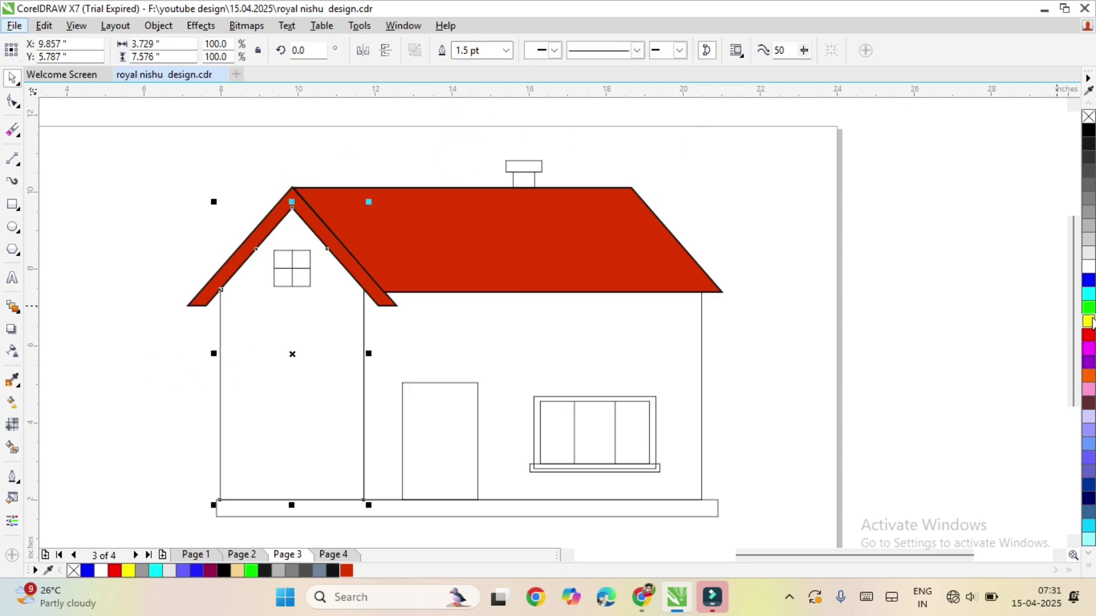
{"action": "left_click_drag", "start_coordinate": [1089, 322], "coordinate": [1005, 355]}
{"action": "left_click", "coordinate": [661, 328]}
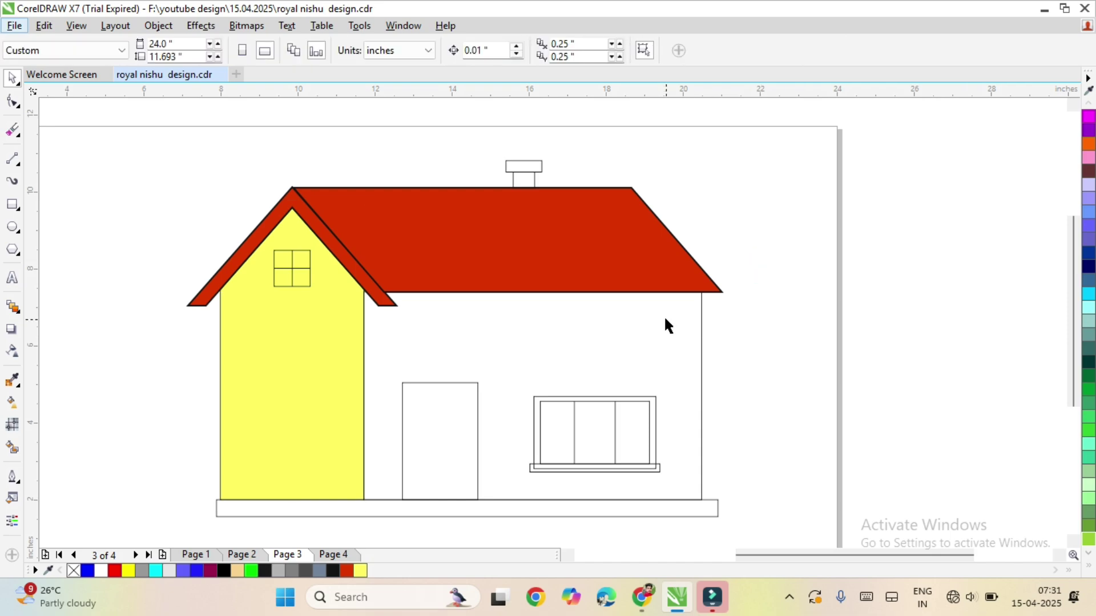
- Fill the main wall with the same light yellow as the gabled front and the door with dark brown
{"action": "left_click", "coordinate": [701, 320]}
{"action": "left_click", "coordinate": [360, 571]}
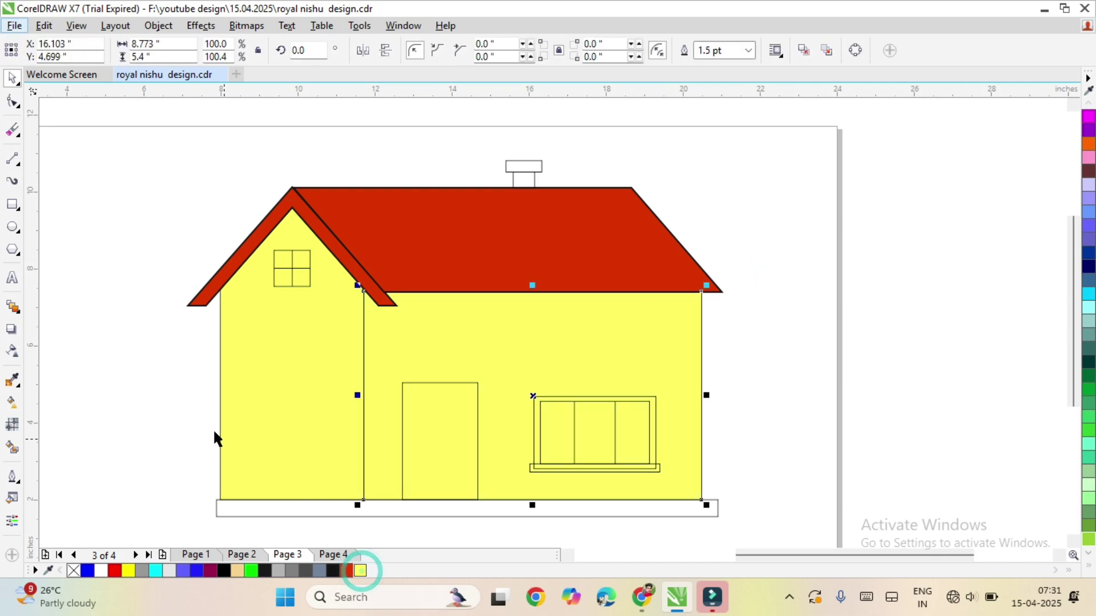
{"action": "left_click", "coordinate": [477, 445]}
{"action": "scroll", "coordinate": [1088, 276], "scroll_direction": "up", "scroll_amount": 3}
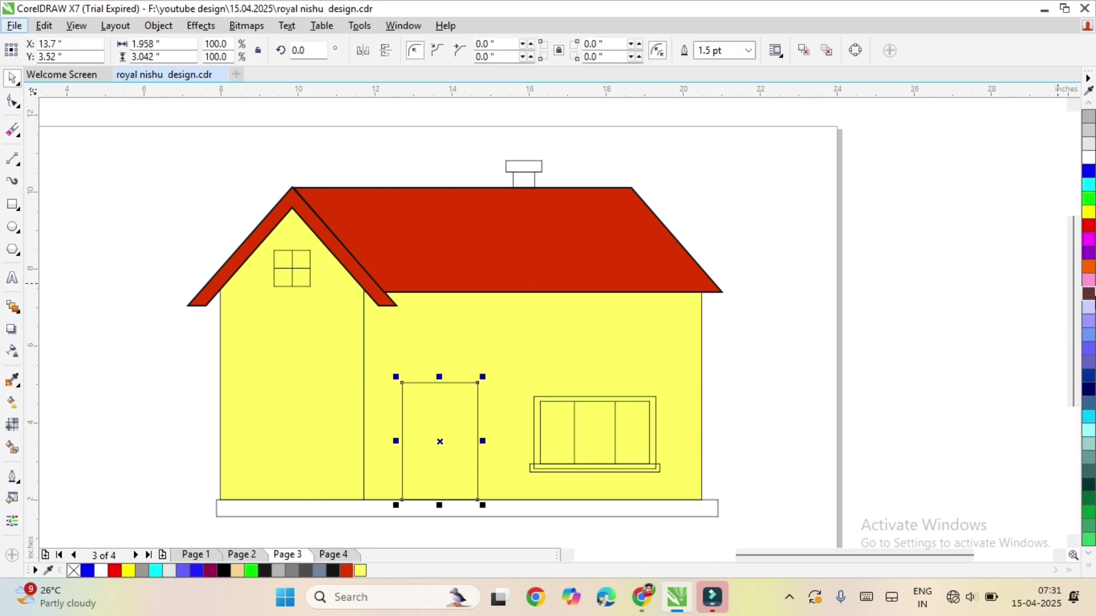
{"action": "left_click", "coordinate": [1089, 294]}
{"action": "left_click", "coordinate": [755, 313]}
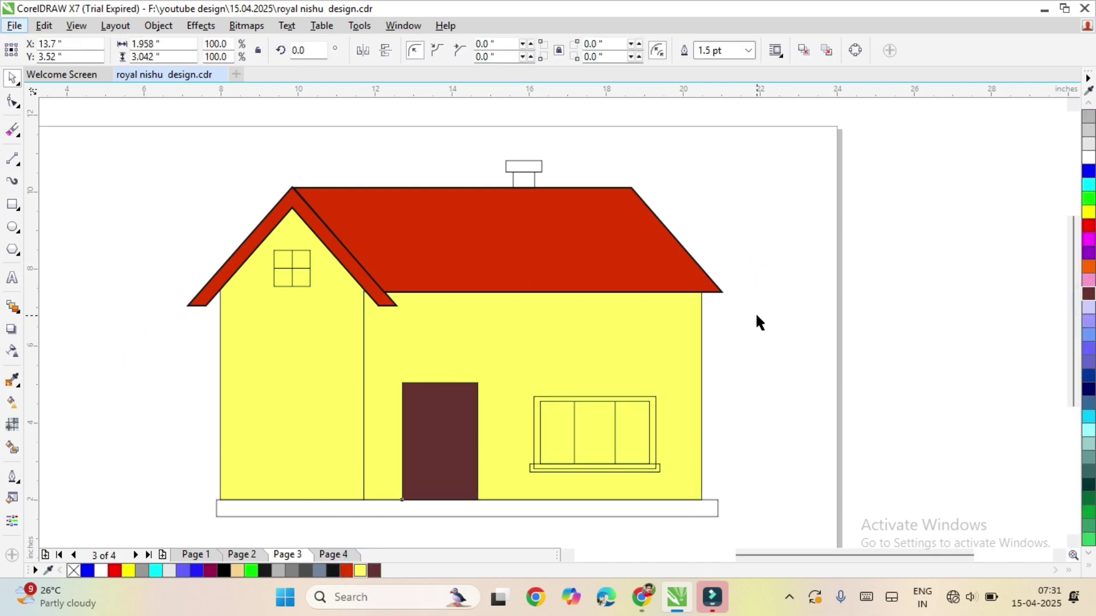
- Fill the large window's glass with cyan and its outer frame with light grey
{"action": "left_click", "coordinate": [541, 406]}
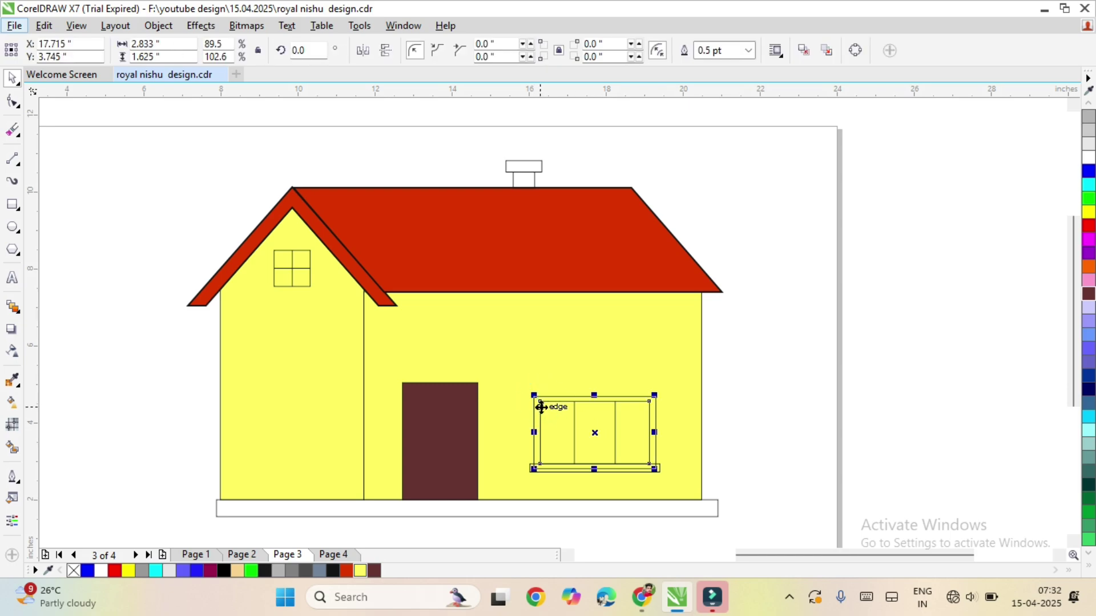
{"action": "left_click", "coordinate": [1088, 189]}
{"action": "left_click", "coordinate": [917, 257]}
{"action": "left_click", "coordinate": [649, 399]}
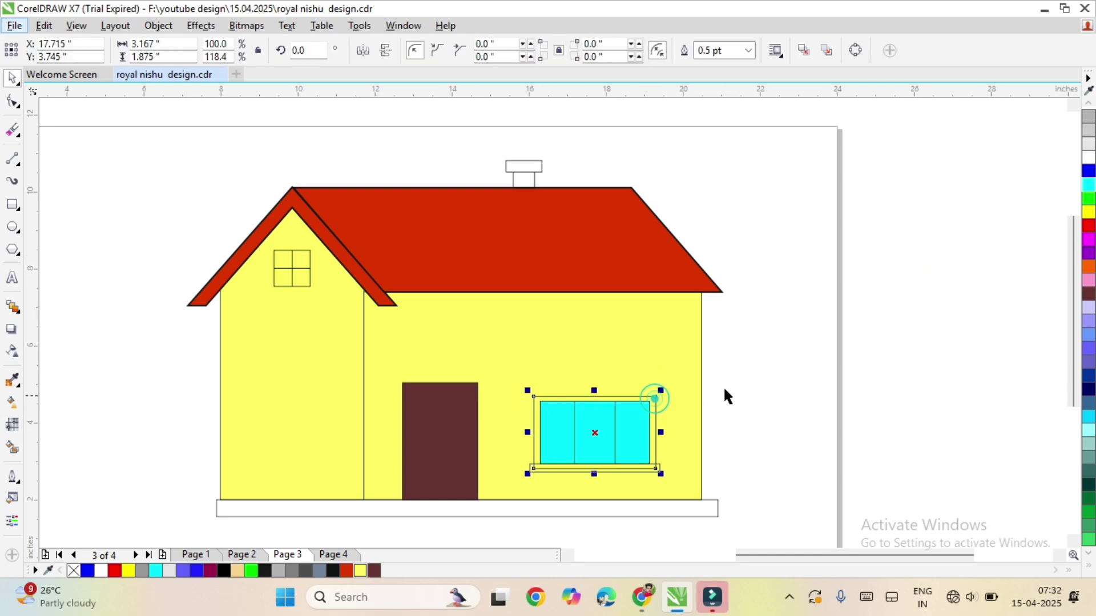
{"action": "left_click", "coordinate": [982, 212]}
- Fill the window sill with the door's dark brown and change the window frame's fill to white
{"action": "scroll", "coordinate": [654, 463], "scroll_direction": "up", "scroll_amount": 4}
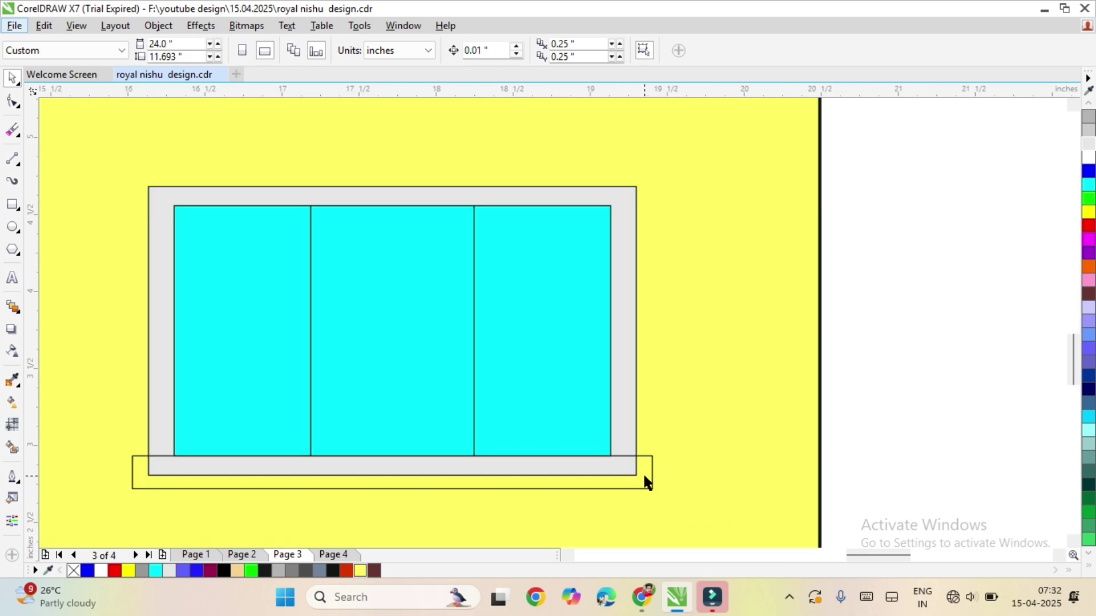
{"action": "left_click", "coordinate": [648, 474]}
{"action": "scroll", "coordinate": [479, 505], "scroll_direction": "down", "scroll_amount": 4}
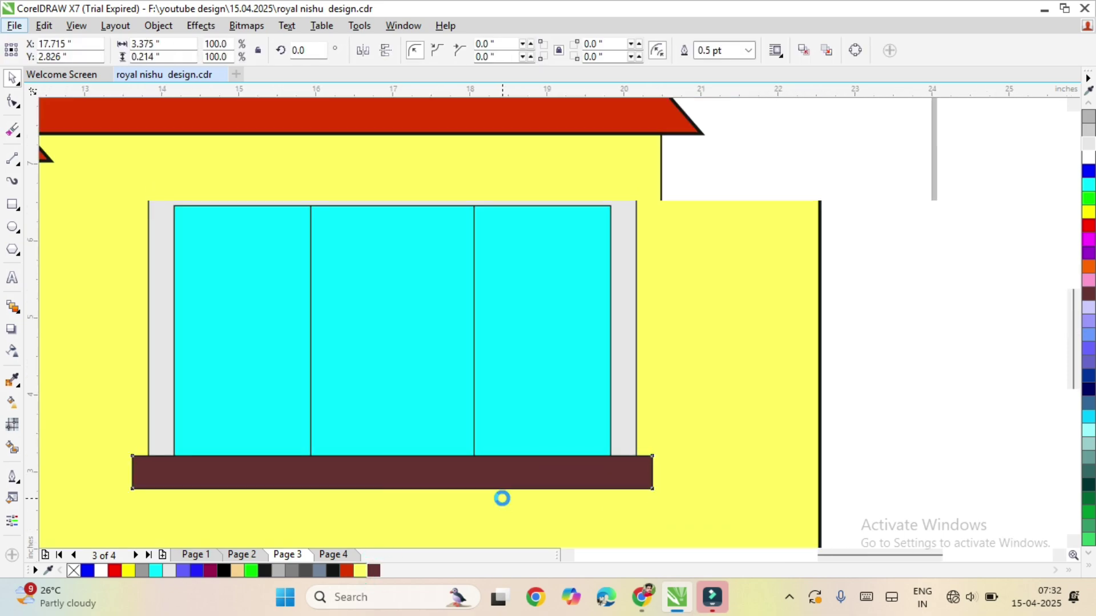
- Draw a horizontal divider line across the middle of the large window's glass, from edge to edge
{"action": "left_click", "coordinate": [576, 407]}
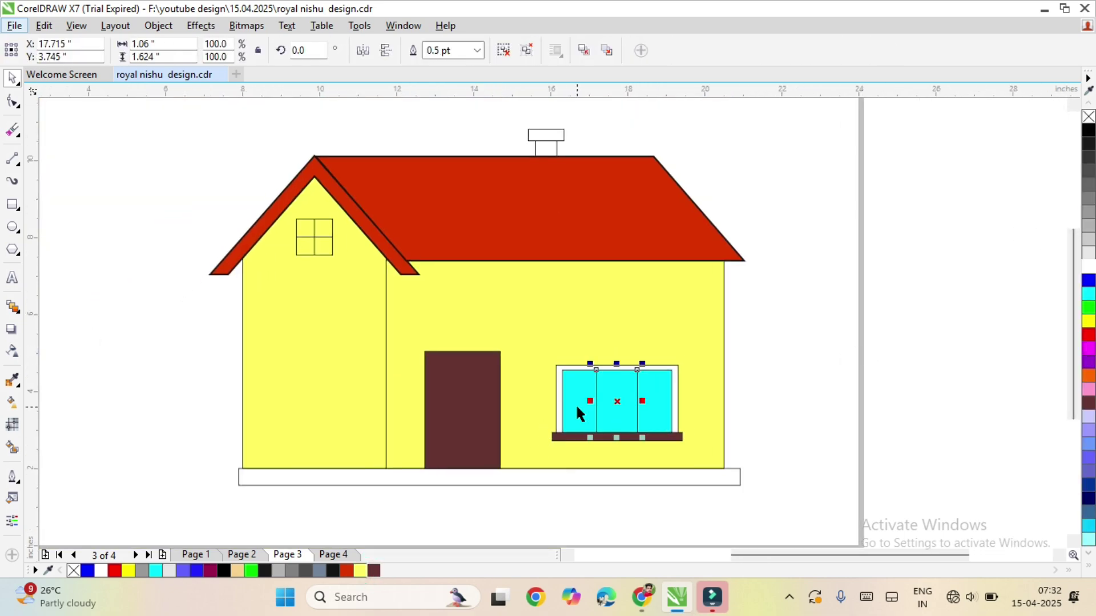
{"action": "left_click", "coordinate": [12, 158]}
{"action": "left_click_drag", "start_coordinate": [562, 399], "coordinate": [671, 402]}
{"action": "key", "text": "space"}
{"action": "left_click", "coordinate": [809, 375]}
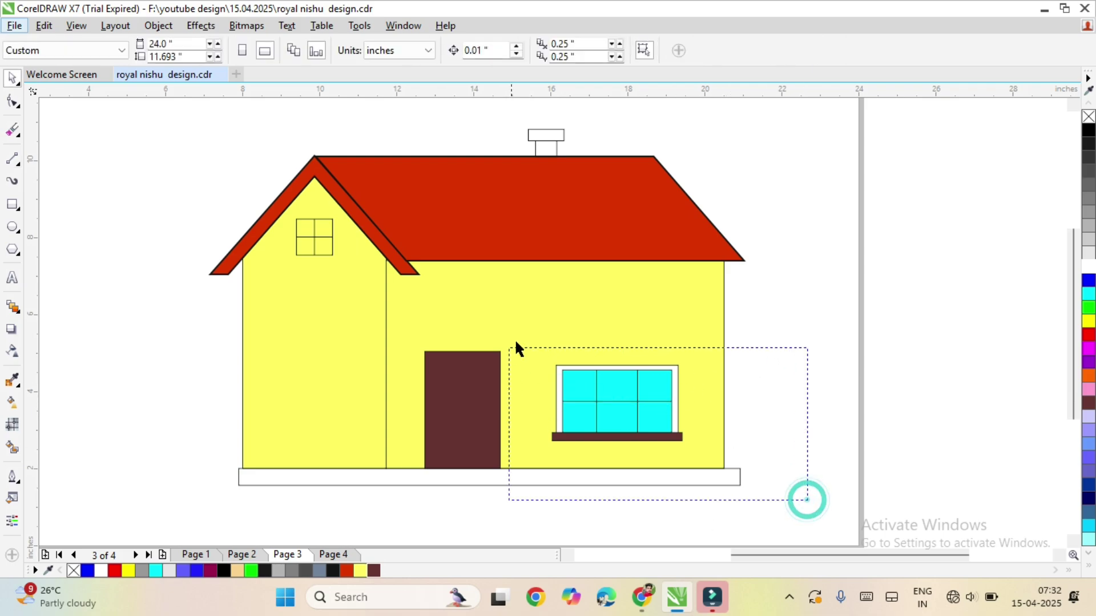
- Move the complete large window up and scale it to about 86.9%, and raise the door's top edge
{"action": "left_click_drag", "start_coordinate": [517, 348], "coordinate": [516, 348]}
{"action": "left_click_drag", "start_coordinate": [576, 403], "coordinate": [577, 390]}
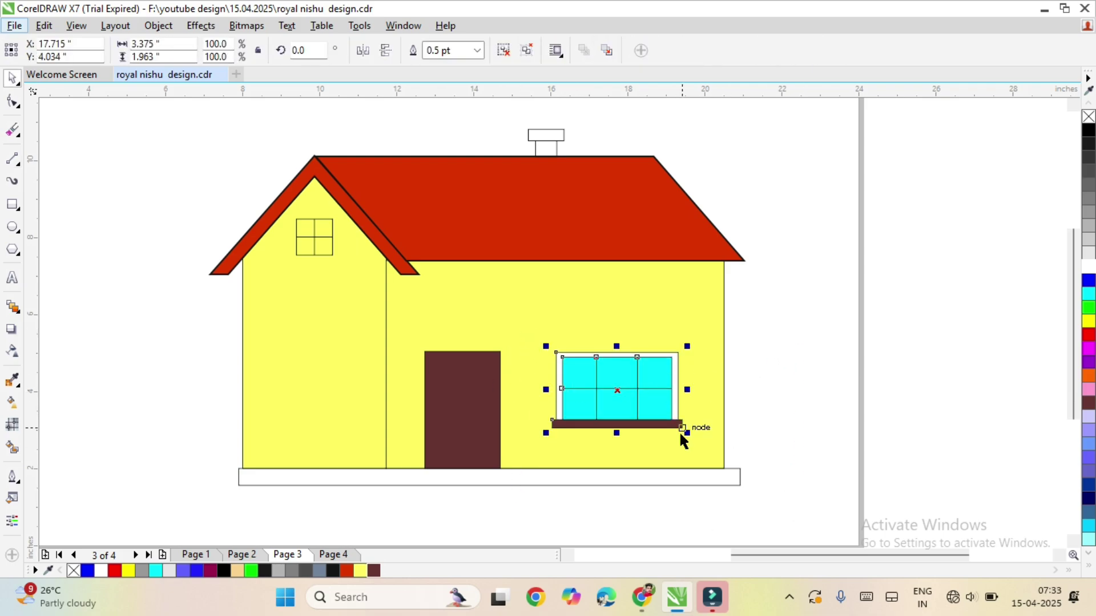
{"action": "left_click_drag", "start_coordinate": [685, 437], "coordinate": [678, 454]}
{"action": "left_click", "coordinate": [449, 388]}
{"action": "left_click_drag", "start_coordinate": [462, 345], "coordinate": [483, 324]}
- Copy the large window onto the gabled front wall and centre the copy horizontally on that wall
{"action": "left_click_drag", "start_coordinate": [623, 401], "coordinate": [331, 392]}
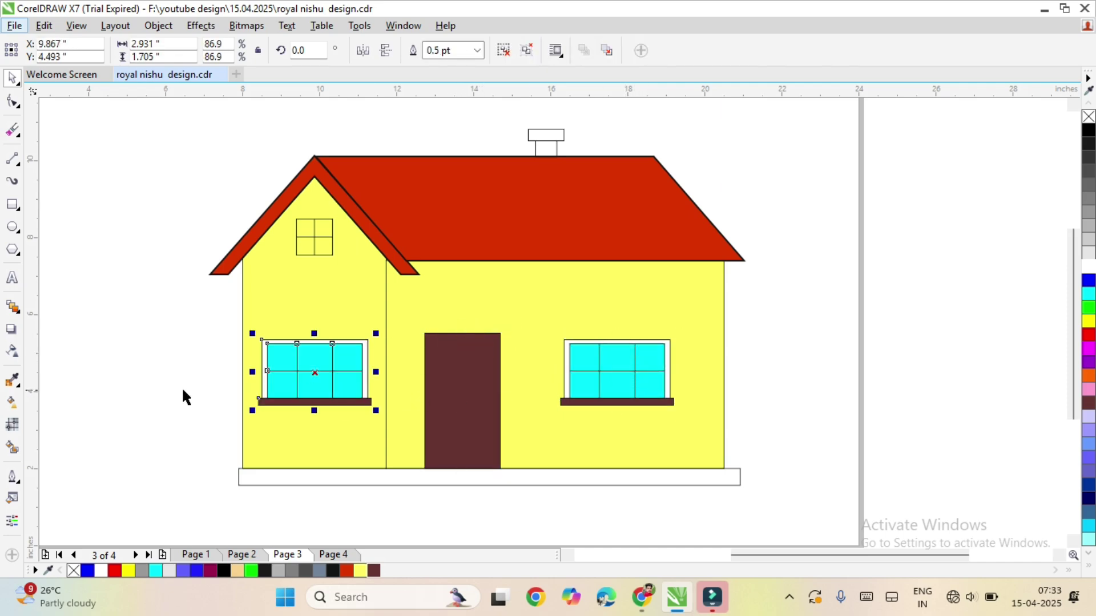
{"action": "left_click", "coordinate": [158, 388]}
{"action": "left_click", "coordinate": [296, 432]}
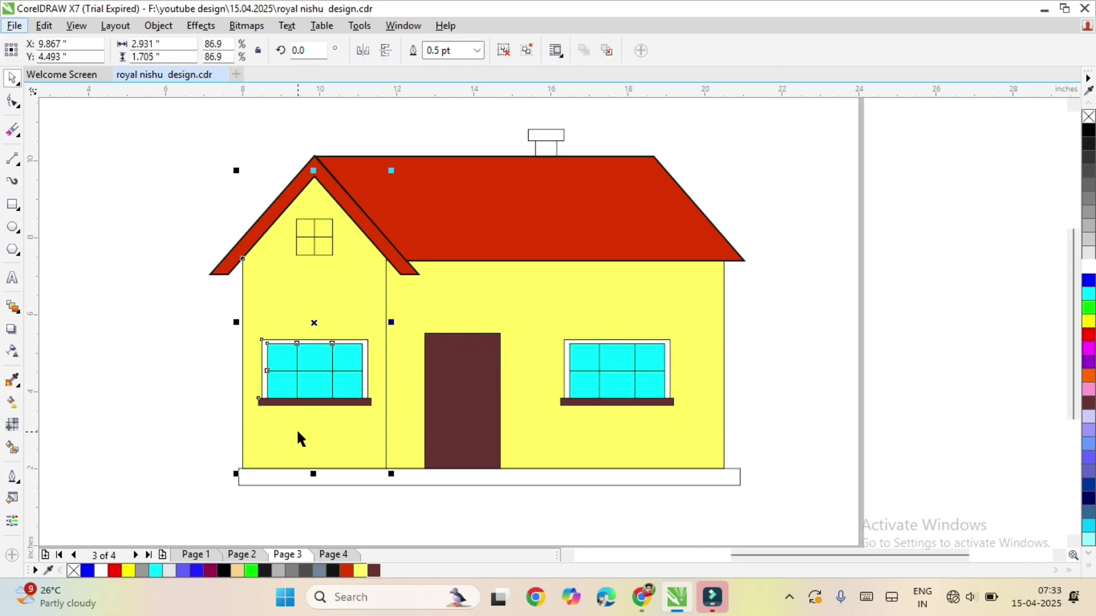
{"action": "left_click", "coordinate": [178, 387]}
- Fill the small gable window with the same cyan as the other windows
{"action": "left_click", "coordinate": [329, 227]}
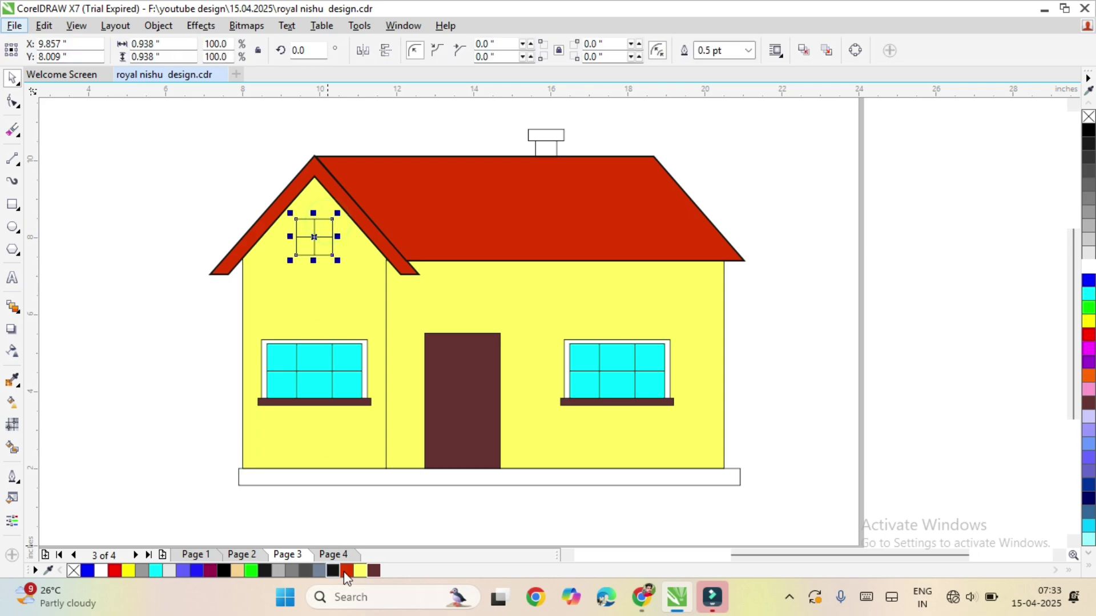
{"action": "left_click", "coordinate": [1088, 293]}
{"action": "left_click", "coordinate": [983, 275]}
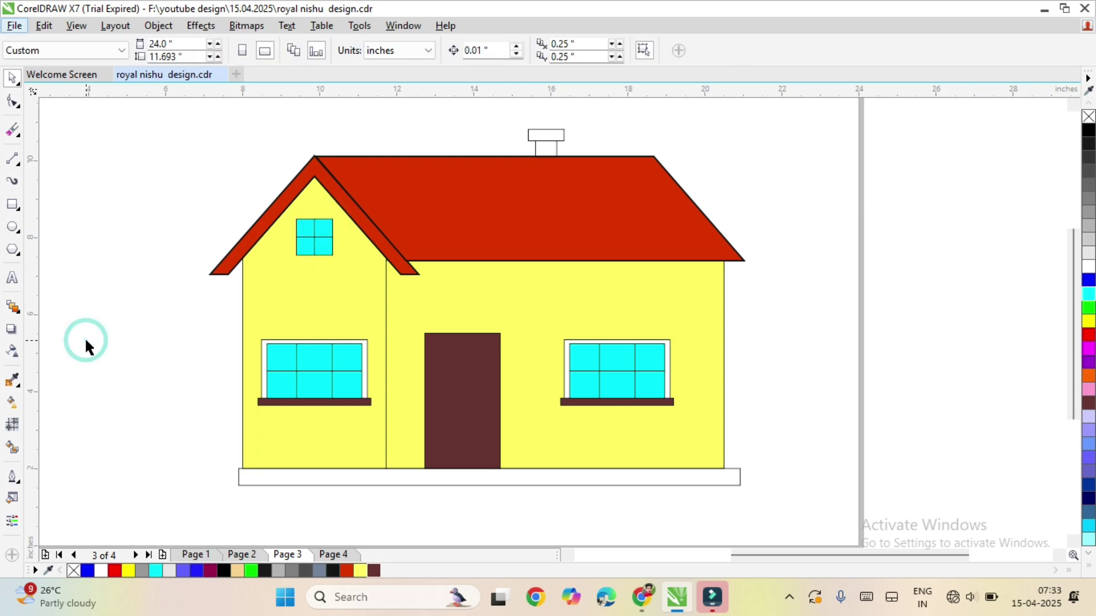
- Fill both rectangles of the chimney with purple
{"action": "left_click", "coordinate": [551, 140]}
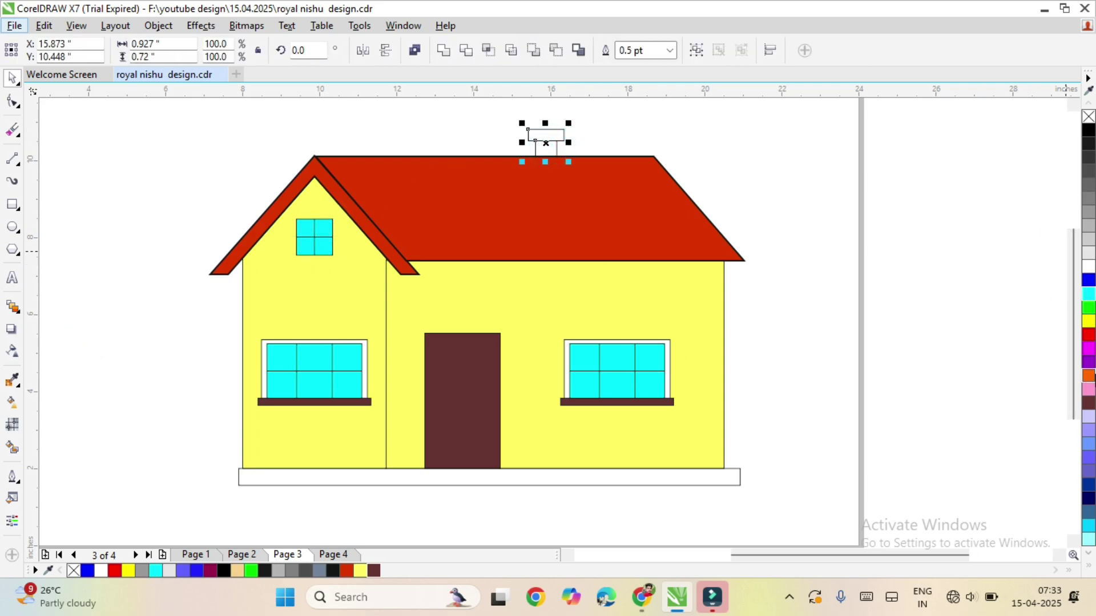
{"action": "left_click", "coordinate": [1089, 361]}
{"action": "left_click", "coordinate": [988, 324]}
- Shift the base strip slightly left beneath the walls and fill it with magenta
{"action": "left_click", "coordinate": [656, 425]}
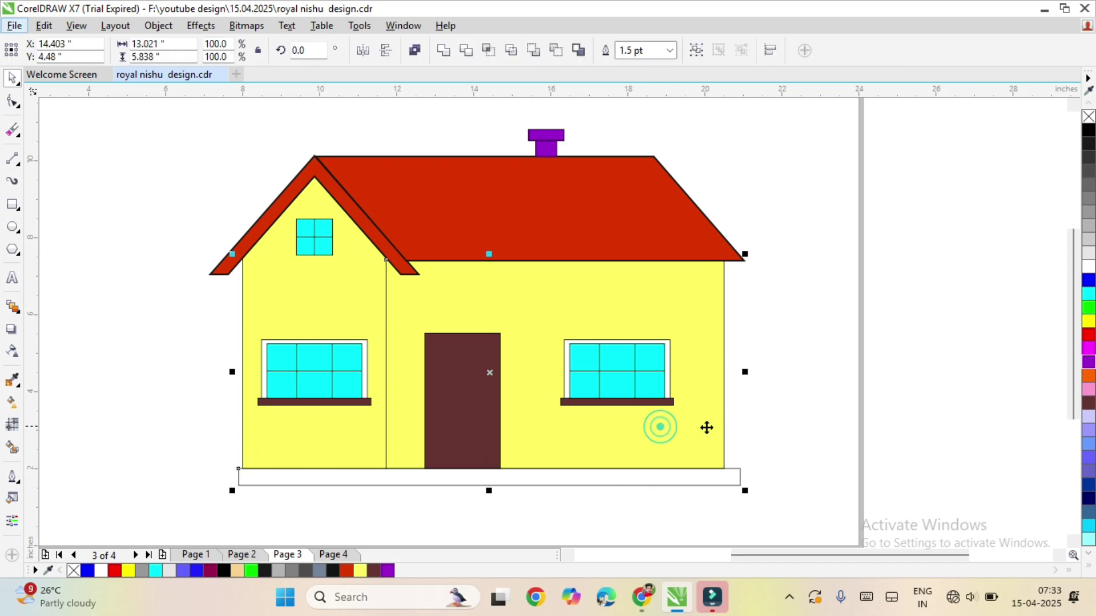
{"action": "left_click", "coordinate": [792, 411]}
{"action": "left_click", "coordinate": [347, 478]}
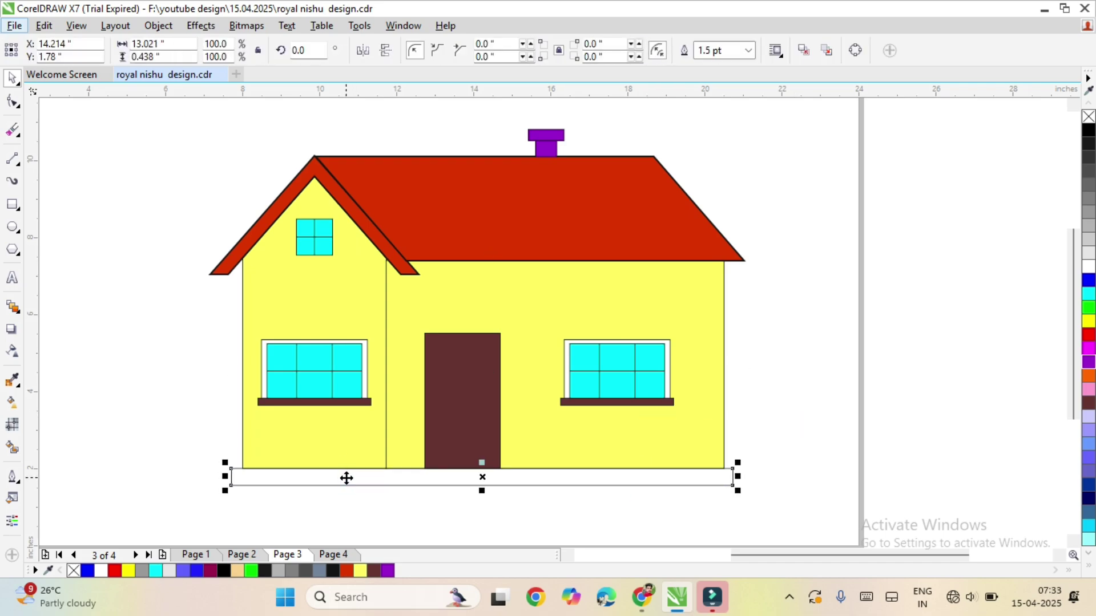
{"action": "left_click", "coordinate": [1089, 348]}
{"action": "left_click", "coordinate": [1022, 196]}
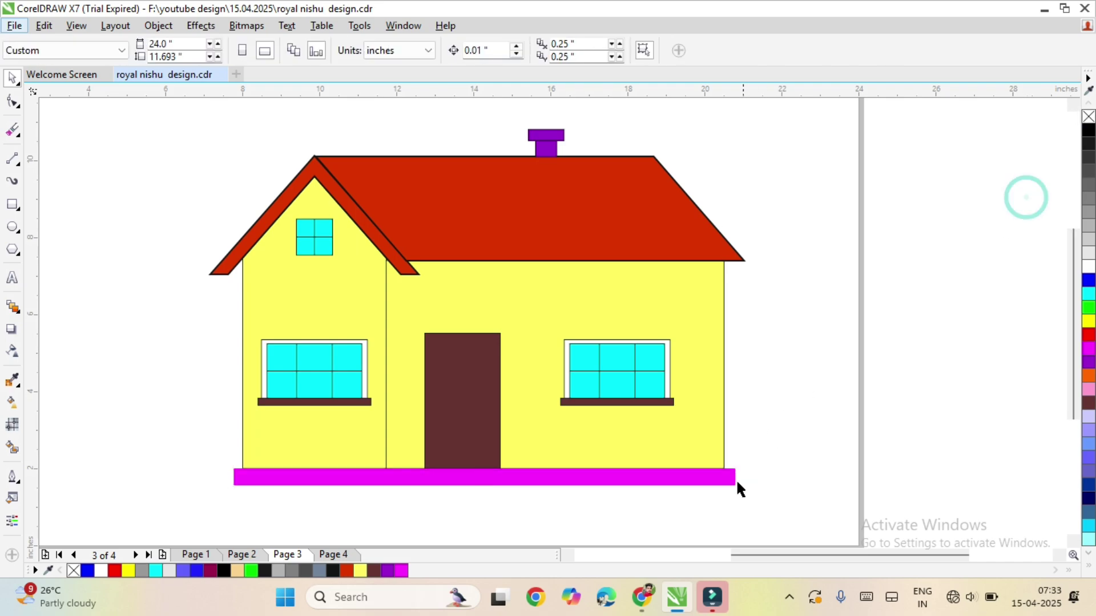
- Try dark shades on the base strip and settle on a dark green fill
{"action": "left_click", "coordinate": [734, 481]}
{"action": "left_click", "coordinate": [1090, 145]}
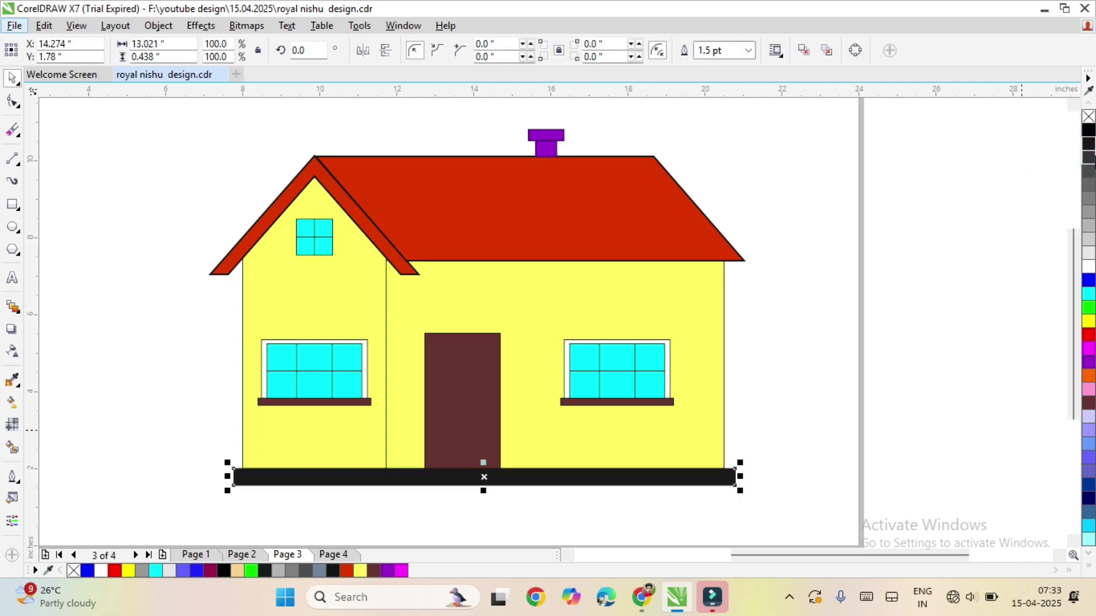
{"action": "left_click", "coordinate": [1090, 157]}
{"action": "scroll", "coordinate": [1091, 414], "scroll_direction": "down", "scroll_amount": 4}
{"action": "left_click", "coordinate": [1091, 417]}
{"action": "left_click", "coordinate": [1088, 444]}
{"action": "left_click", "coordinate": [820, 293]}
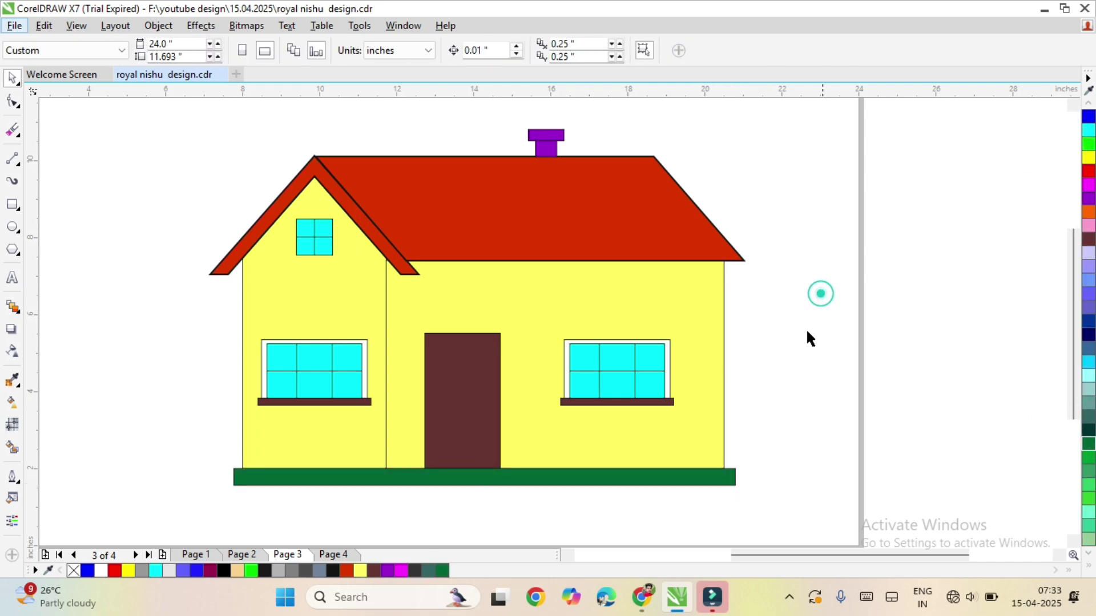
- Draw a doorknob circle about 0.26 inches in diameter near the door's left edge at mid-height
{"action": "left_click", "coordinate": [795, 396]}
{"action": "left_click", "coordinate": [12, 228]}
{"action": "scroll", "coordinate": [431, 423], "scroll_direction": "up", "scroll_amount": 2}
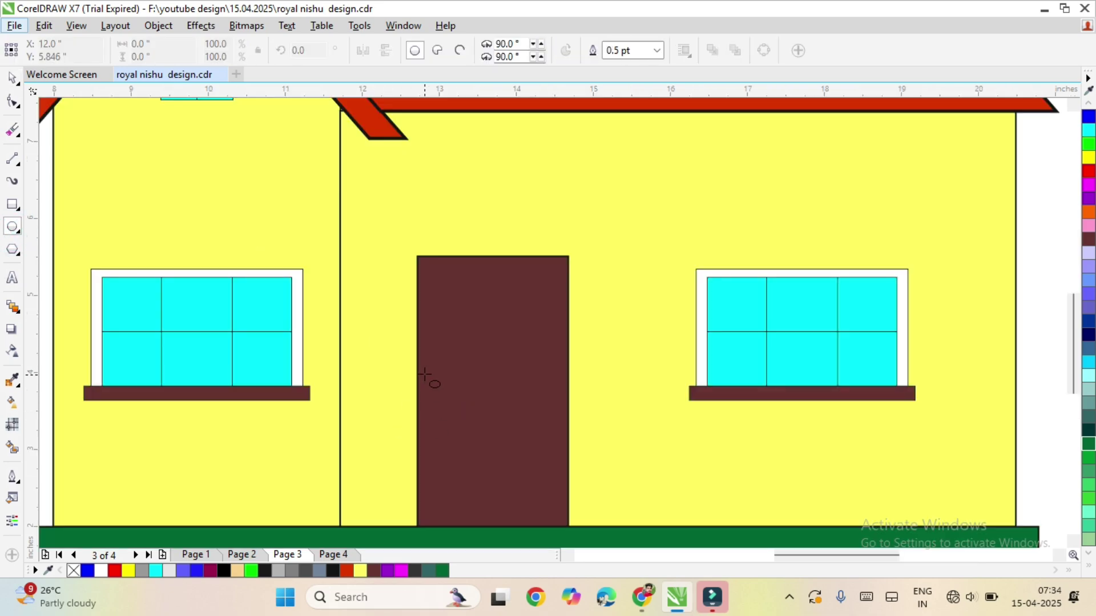
{"action": "left_click_drag", "start_coordinate": [419, 367], "coordinate": [451, 400]}
{"action": "key", "text": "space"}
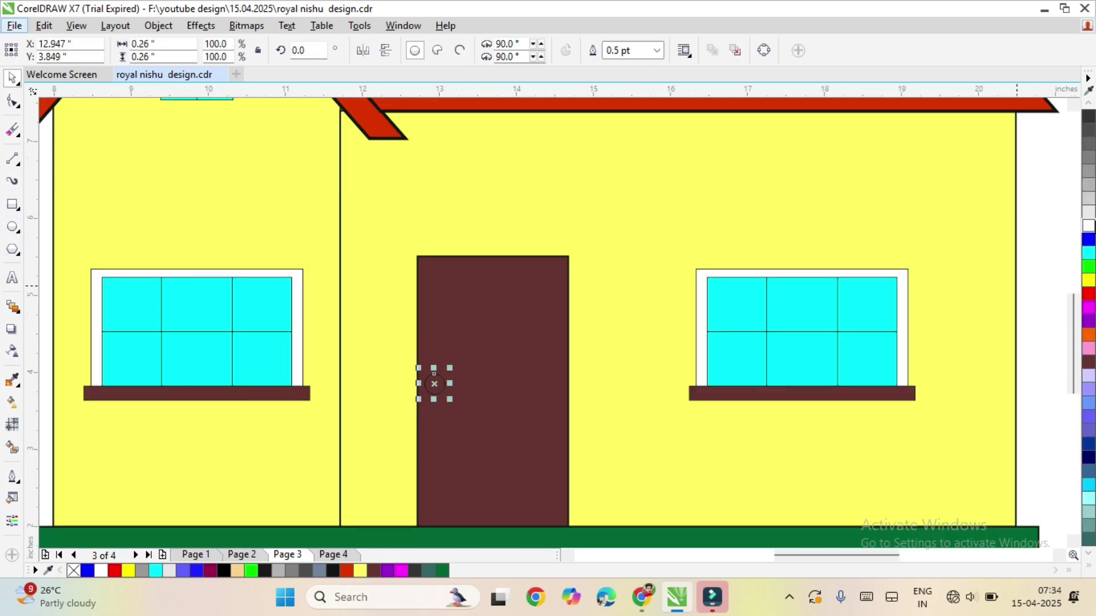
- Fill the doorknob circle with white and move it slightly lower on the door
{"action": "left_click_drag", "start_coordinate": [466, 485], "coordinate": [486, 347]}
{"action": "left_click", "coordinate": [432, 456]}
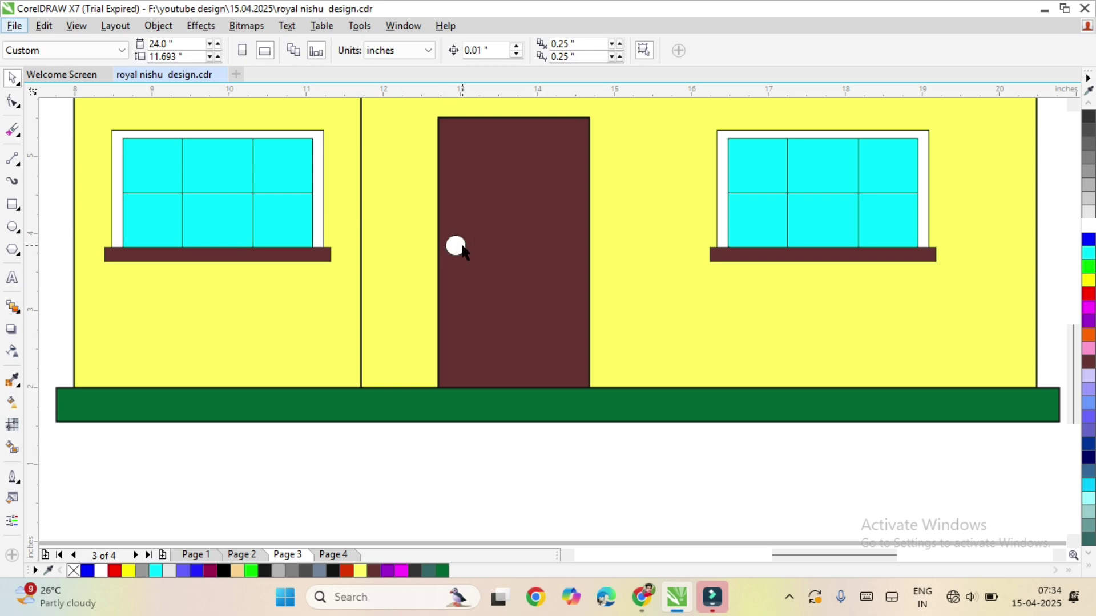
{"action": "left_click_drag", "start_coordinate": [459, 243], "coordinate": [455, 256]}
{"action": "left_click", "coordinate": [426, 484]}
{"action": "left_click", "coordinate": [372, 463]}
- Draw a doorstep rectangle about 2.2 by 0.12 inches under the door, with light grey fill and no outline
{"action": "left_click", "coordinate": [13, 204]}
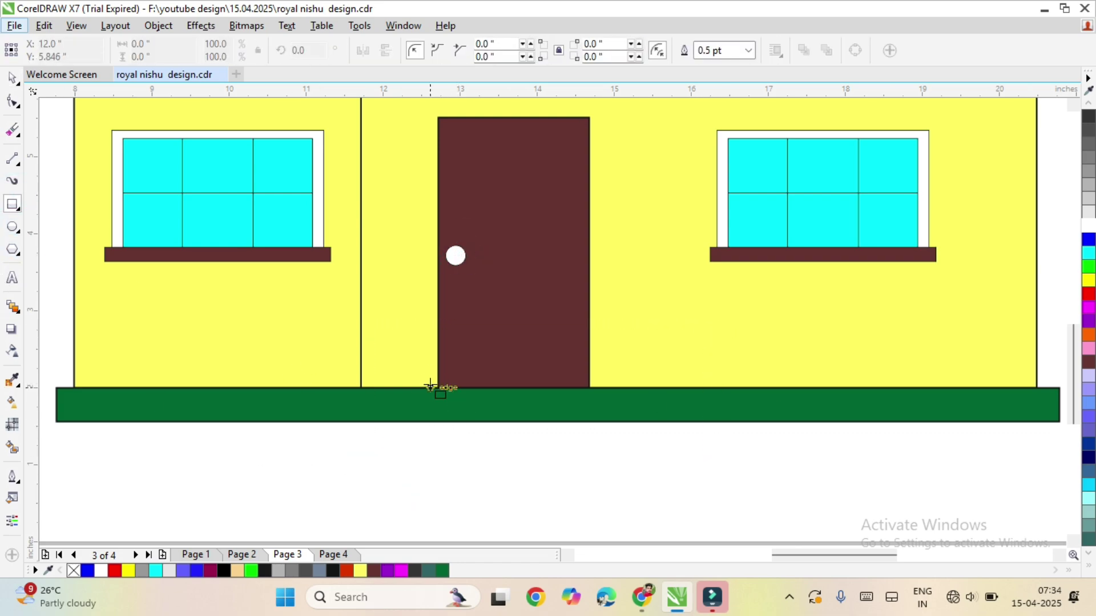
{"action": "left_click_drag", "start_coordinate": [427, 388], "coordinate": [596, 397]}
{"action": "left_click", "coordinate": [1087, 225]}
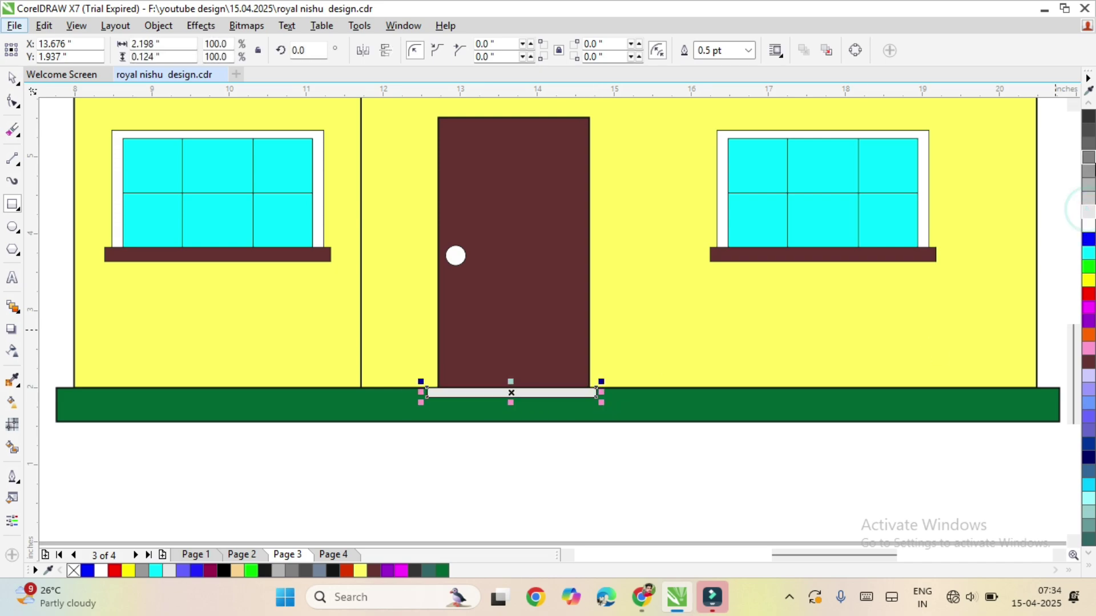
{"action": "scroll", "coordinate": [1090, 137], "scroll_direction": "up", "scroll_amount": 1}
{"action": "right_click", "coordinate": [1089, 117]}
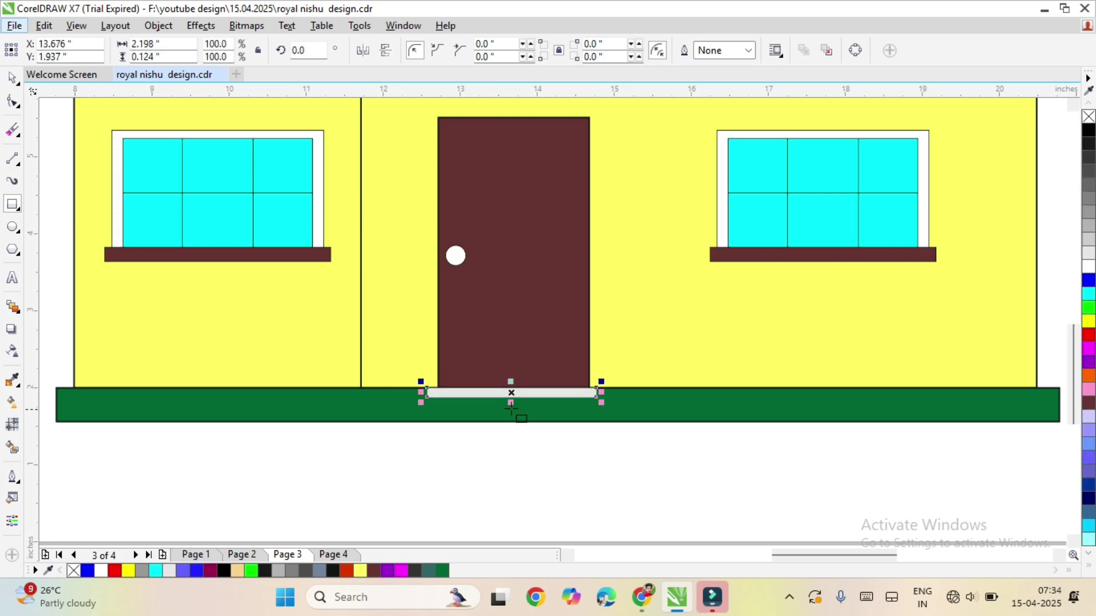
{"action": "key", "text": "space"}
{"action": "left_click", "coordinate": [379, 513]}
{"action": "key", "text": "space"}
- Duplicate the doorstep directly below itself and nudge the copy up against the first step
{"action": "left_click_drag", "start_coordinate": [511, 393], "coordinate": [516, 408]}
{"action": "right_click", "coordinate": [516, 408]}
{"action": "key", "text": "Up"}
{"action": "key", "text": "Up"}
{"action": "key", "text": "Up"}
{"action": "key", "text": "Up"}
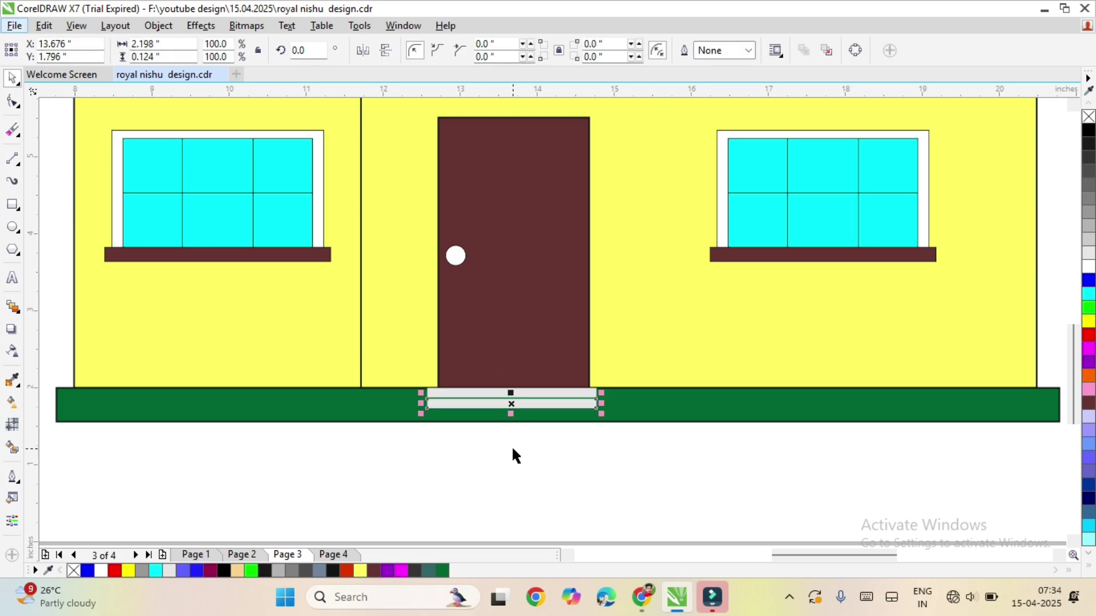
- Widen the lower doorstep on both sides and stretch both steps to span the base strip's height
{"action": "mouse_move", "coordinate": [603, 404]}
{"action": "left_mouse_down"}
{"action": "mouse_move", "coordinate": [620, 409]}
{"action": "mouse_move", "coordinate": [609, 413]}
{"action": "left_mouse_up"}
{"action": "left_click_drag", "start_coordinate": [376, 496], "coordinate": [643, 360]}
{"action": "left_click_drag", "start_coordinate": [513, 415], "coordinate": [521, 423]}
{"action": "left_click", "coordinate": [385, 472]}
{"action": "left_click_drag", "start_coordinate": [386, 472], "coordinate": [504, 452]}
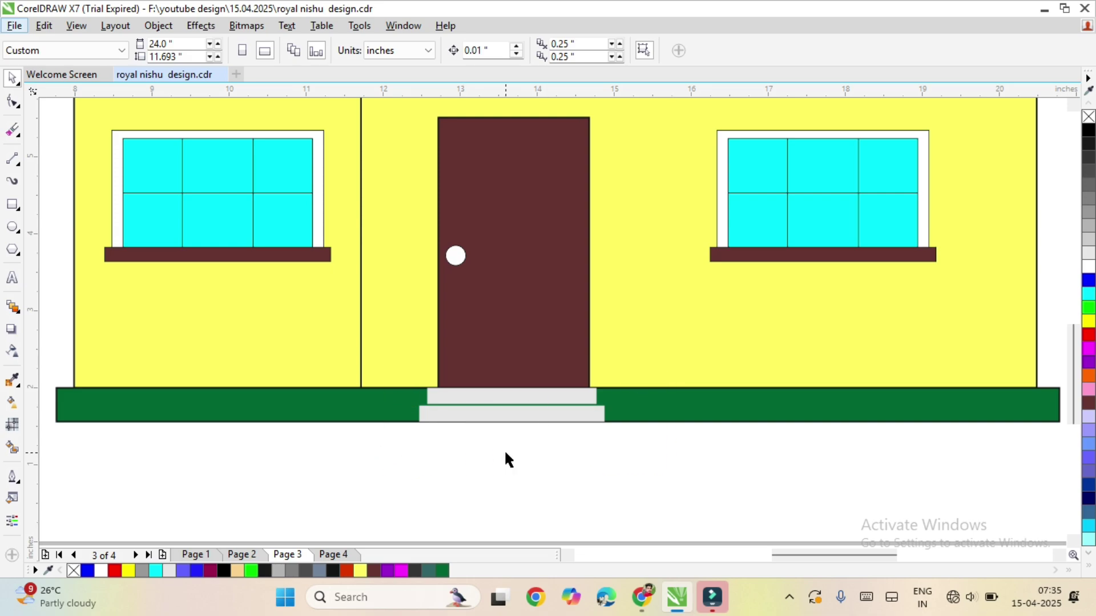
{"action": "key", "text": "ctrl+a"}
{"action": "key", "text": "shift+F2"}
{"action": "left_click", "coordinate": [91, 358]}
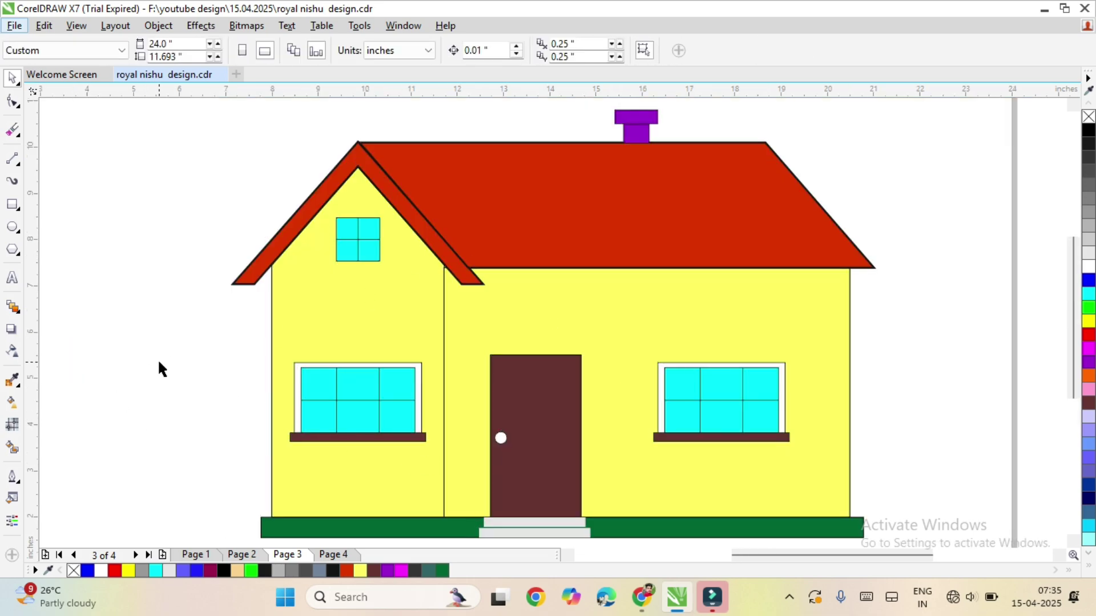
{"action": "scroll", "coordinate": [273, 337], "scroll_direction": "down", "scroll_amount": 2}
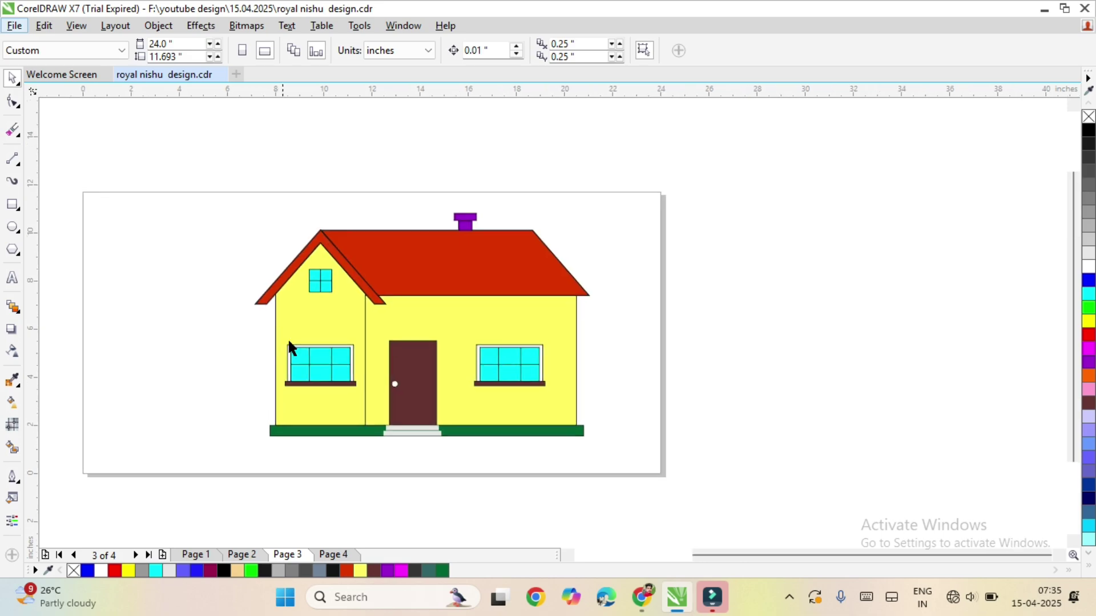
{"action": "scroll", "coordinate": [312, 377], "scroll_direction": "up", "scroll_amount": 2}
- Lighten the main wall's fill with Brightness/Contrast/Intensity, using brightness 46, contrast 66 and a slightly higher intensity
{"action": "left_click", "coordinate": [498, 279]}
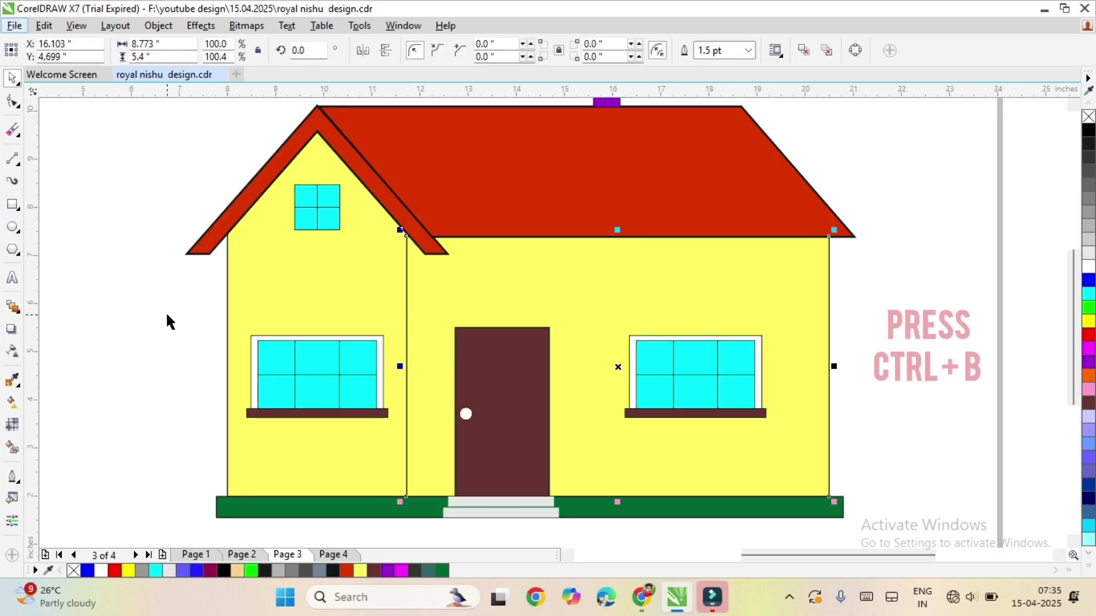
{"action": "key", "text": "ctrl+b"}
{"action": "left_click", "coordinate": [451, 363]}
{"action": "left_click_drag", "start_coordinate": [597, 251], "coordinate": [521, 252]}
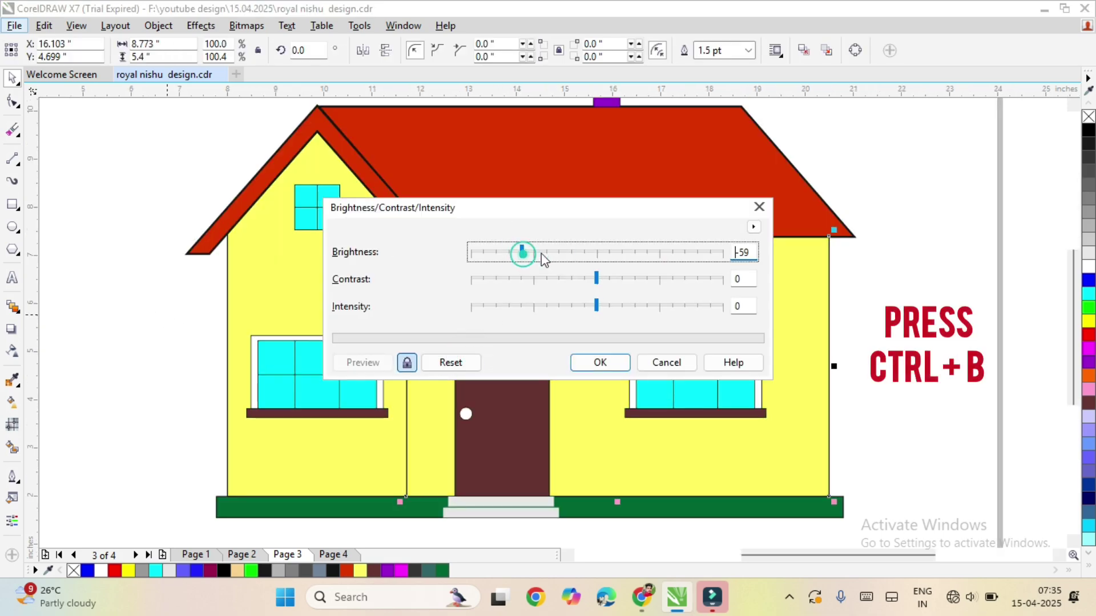
{"action": "left_click", "coordinate": [599, 254]}
{"action": "left_click_drag", "start_coordinate": [598, 279], "coordinate": [680, 279]}
{"action": "left_click_drag", "start_coordinate": [603, 252], "coordinate": [665, 252]}
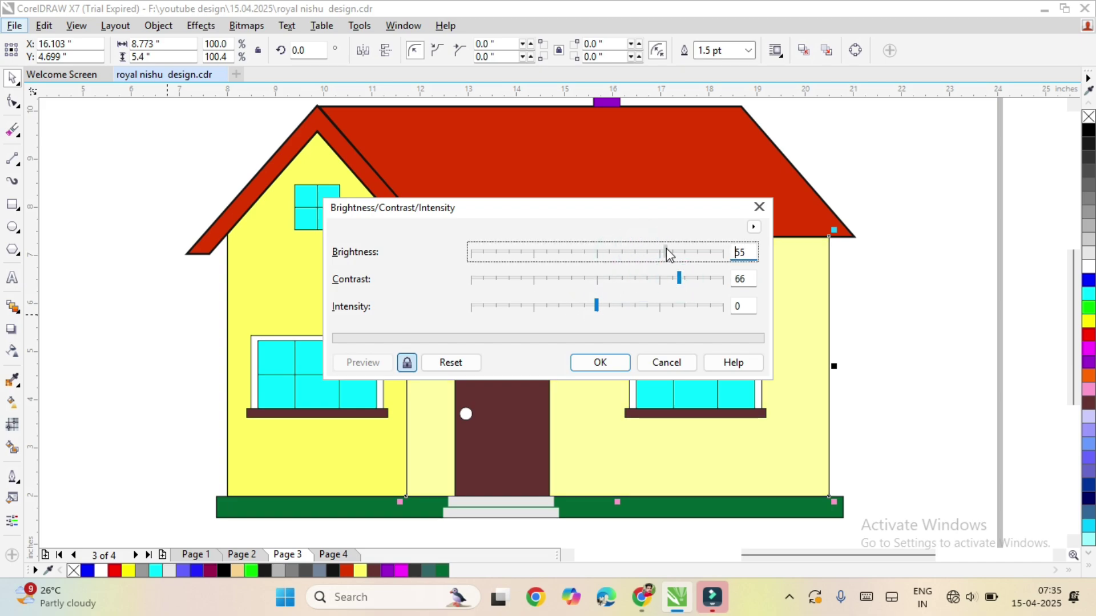
{"action": "left_click", "coordinate": [651, 252]}
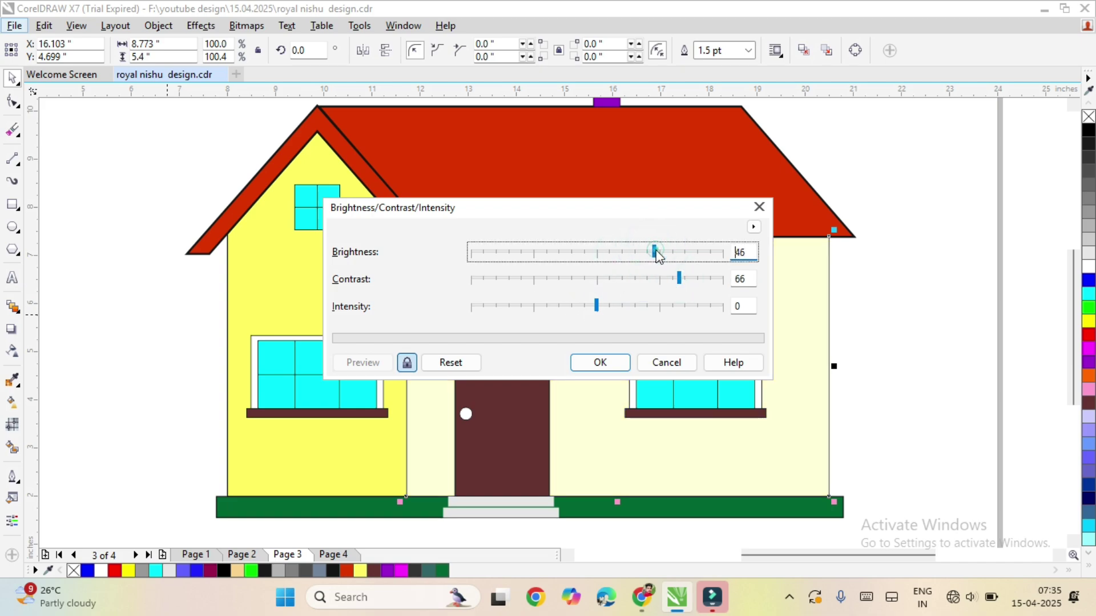
{"action": "left_click", "coordinate": [613, 308]}
{"action": "left_click", "coordinate": [610, 362]}
- Copy the main wall's pale cream fill onto the gabled front wall with the colour eyedropper
{"action": "left_click", "coordinate": [140, 306]}
{"action": "left_click", "coordinate": [12, 380]}
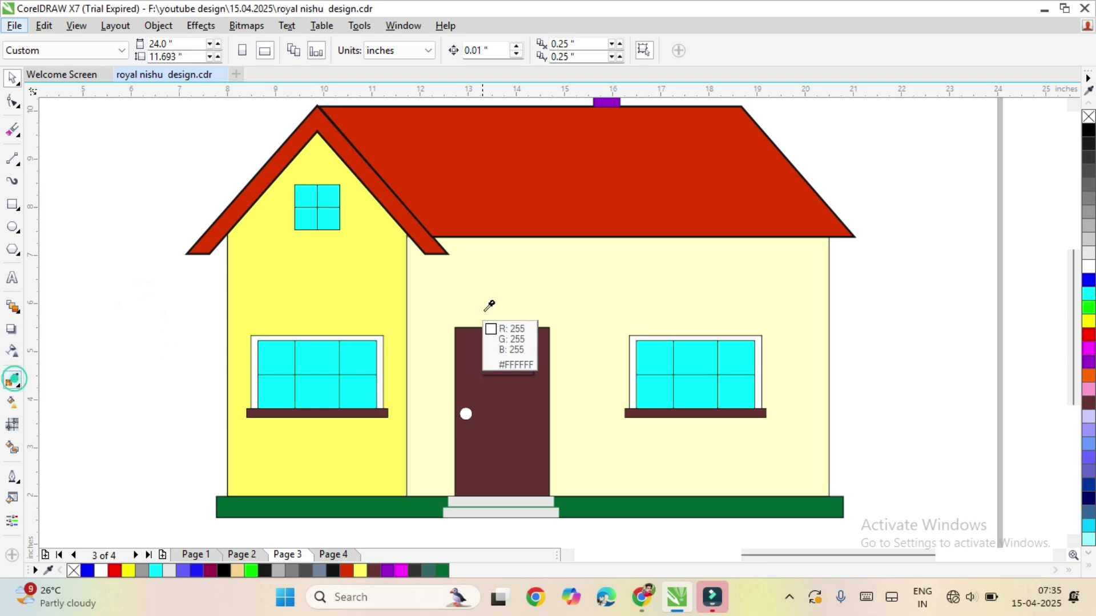
{"action": "left_click", "coordinate": [485, 302]}
{"action": "left_click", "coordinate": [355, 289]}
{"action": "key", "text": "space"}
{"action": "scroll", "coordinate": [294, 322], "scroll_direction": "down", "scroll_amount": 2}
{"action": "left_click_drag", "start_coordinate": [122, 159], "coordinate": [599, 497]}
{"action": "key", "text": "shift+F2"}
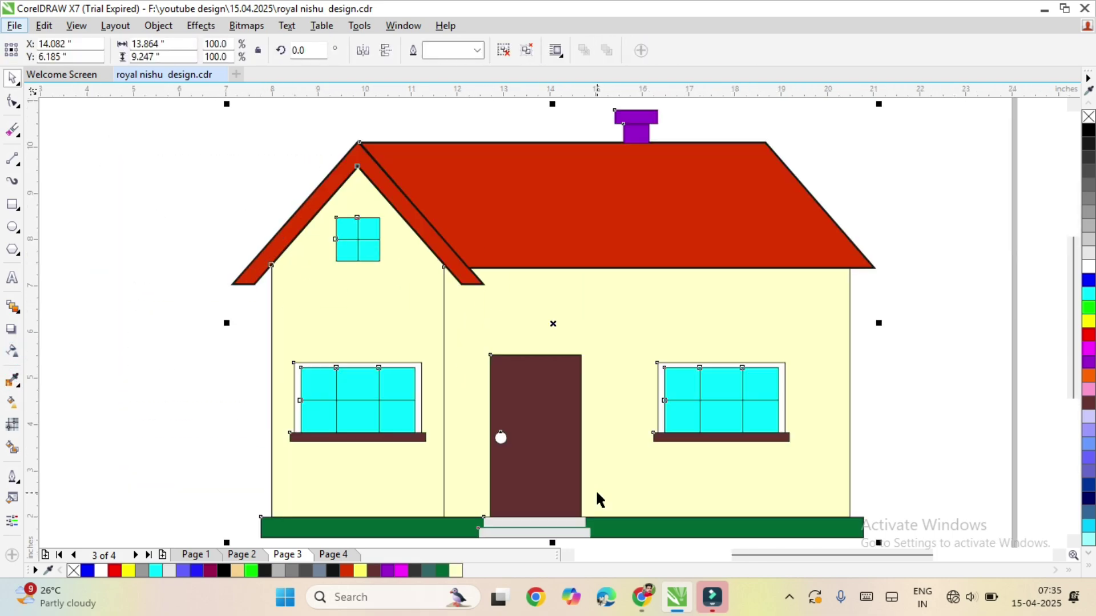
{"action": "left_click", "coordinate": [81, 272]}
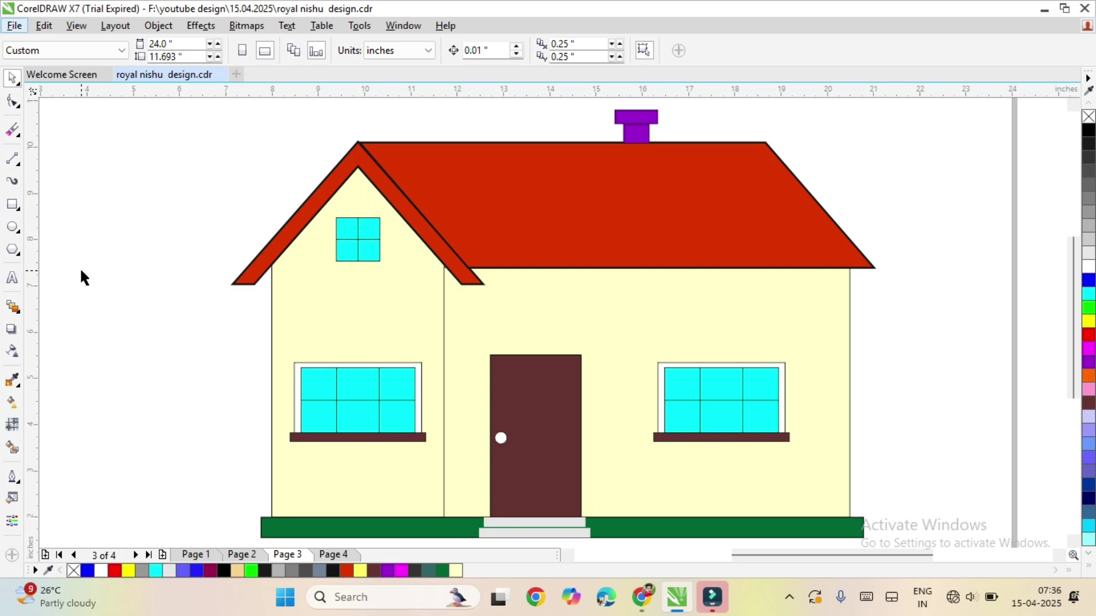
- Add the artistic text ROYAL in the empty area beside the gabled front
{"action": "scroll", "coordinate": [268, 286], "scroll_direction": "down", "scroll_amount": 2}
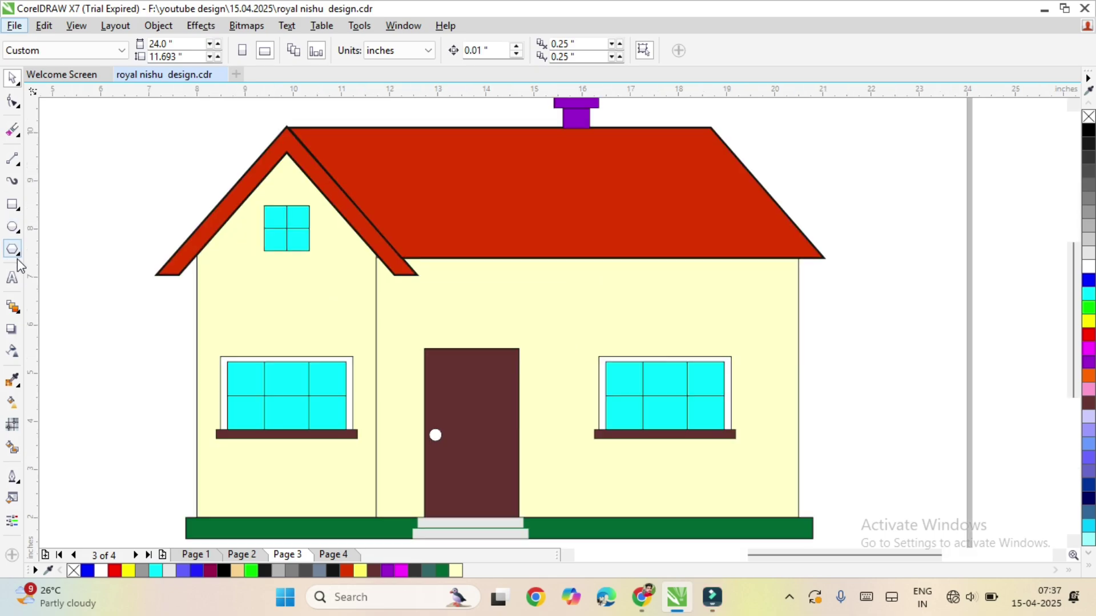
{"action": "left_click", "coordinate": [12, 276]}
{"action": "left_click", "coordinate": [105, 357]}
{"action": "type", "text": "ro"}
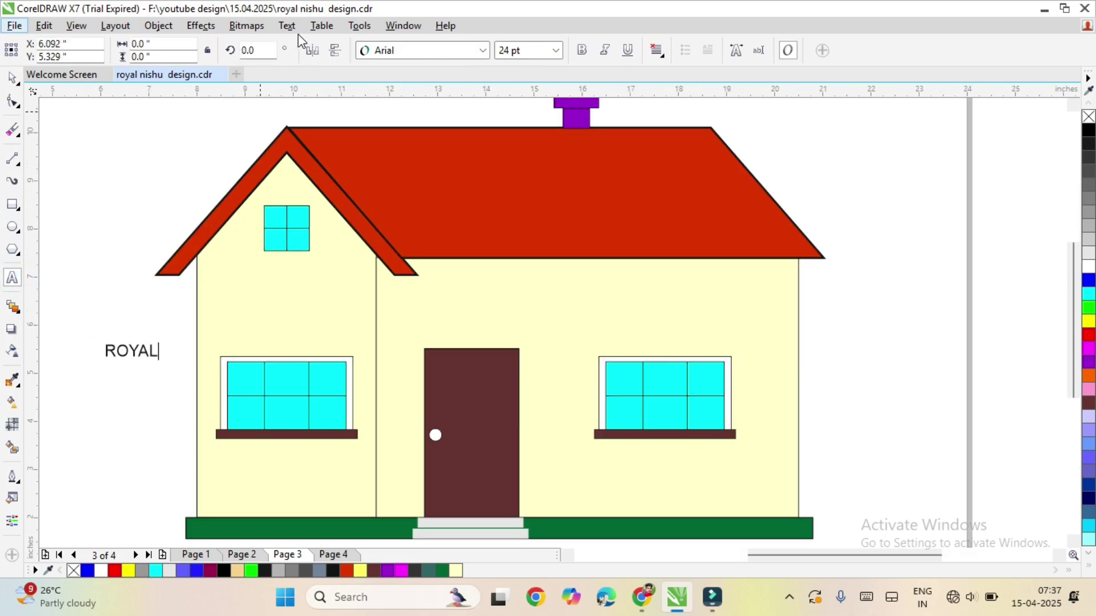
- Place the ROYAL text above the door, set its font to Swis721 Hv BT and enlarge it to about 38 pt
{"action": "left_click", "coordinate": [12, 77]}
{"action": "left_click_drag", "start_coordinate": [131, 351], "coordinate": [473, 324]}
{"action": "left_click", "coordinate": [483, 51]}
{"action": "left_click", "coordinate": [422, 90]}
{"action": "scroll", "coordinate": [491, 358], "scroll_direction": "up", "scroll_amount": 2}
{"action": "left_click_drag", "start_coordinate": [543, 250], "coordinate": [606, 264]}
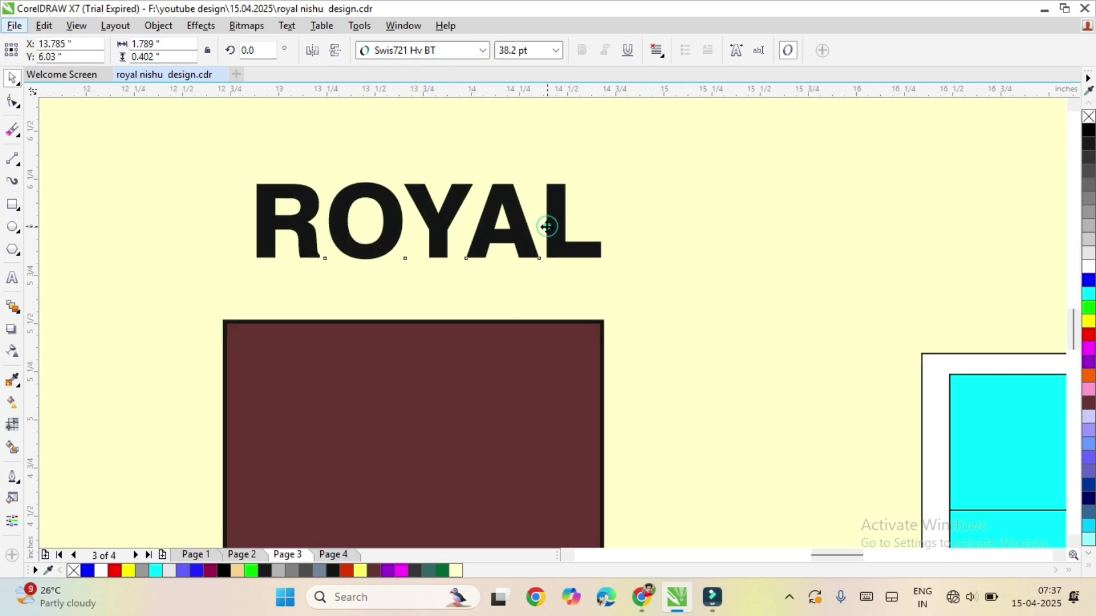
{"action": "left_click_drag", "start_coordinate": [547, 226], "coordinate": [546, 183]}
{"action": "left_click", "coordinate": [480, 358]}
{"action": "scroll", "coordinate": [486, 357], "scroll_direction": "down", "scroll_amount": 2}
{"action": "key", "text": "Escape"}
{"action": "left_click_drag", "start_coordinate": [472, 313], "coordinate": [462, 316]}
- Centre-align the ROYAL text and add HOUSE as a second line beneath it
{"action": "key", "text": "F8"}
{"action": "key", "text": "ctrl+e"}
{"action": "key", "text": "Return"}
{"action": "type", "text": "HOUSE"}
{"action": "key", "text": "ctrl+space"}
- Reduce the font size of the ROYAL HOUSE lettering so both lines fit above the door
{"action": "key", "text": "ctrl+KP_4"}
{"action": "key", "text": "ctrl+KP_4"}
{"action": "key", "text": "ctrl+KP_4"}
{"action": "key", "text": "ctrl+KP_4"}
{"action": "key", "text": "ctrl+KP_4"}
{"action": "key", "text": "ctrl+KP_4"}
{"action": "key", "text": "ctrl+KP_6"}
{"action": "key", "text": "ctrl+KP_6"}
{"action": "key", "text": "ctrl+KP_6"}
{"action": "key", "text": "ctrl+KP_6"}
{"action": "left_click", "coordinate": [126, 309]}
{"action": "left_click", "coordinate": [100, 379]}
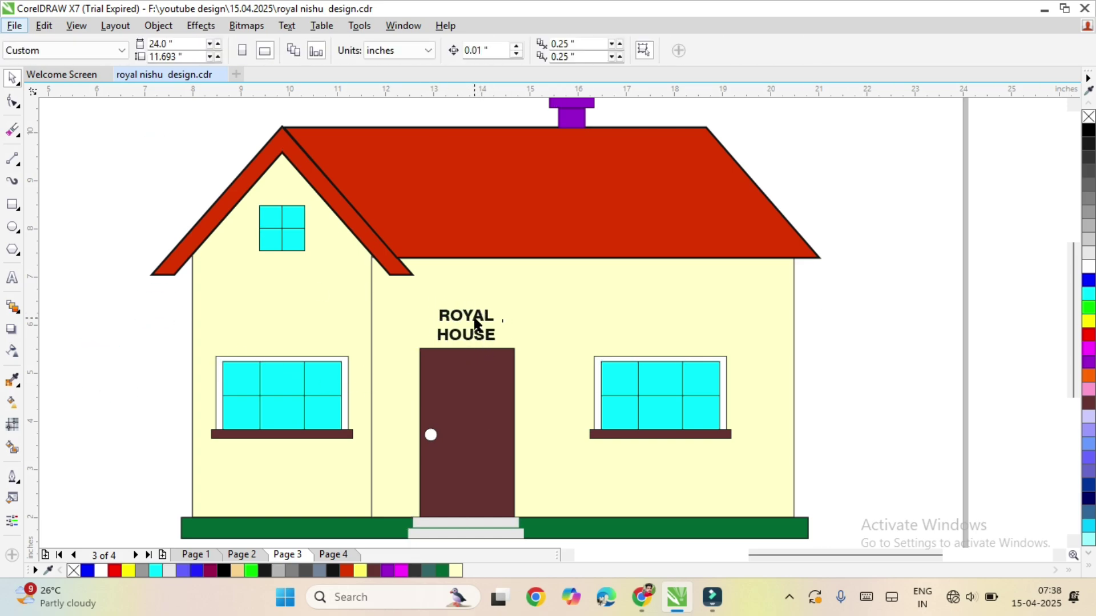
- Fill the ROYAL HOUSE lettering with red and shift it up slightly above the door
{"action": "left_click", "coordinate": [456, 335]}
{"action": "left_click", "coordinate": [1089, 335]}
{"action": "left_click", "coordinate": [1013, 335]}
{"action": "left_click", "coordinate": [466, 315]}
{"action": "left_click_drag", "start_coordinate": [468, 301], "coordinate": [469, 301]}
{"action": "left_click", "coordinate": [466, 376], "text": "shift"}
{"action": "left_click", "coordinate": [86, 359]}
{"action": "key", "text": "ctrl+a"}
{"action": "key", "text": "F4"}
{"action": "left_click", "coordinate": [215, 377]}
{"action": "scroll", "coordinate": [622, 289], "scroll_direction": "down", "scroll_amount": 1}
{"action": "scroll", "coordinate": [585, 313], "scroll_direction": "up", "scroll_amount": 1}
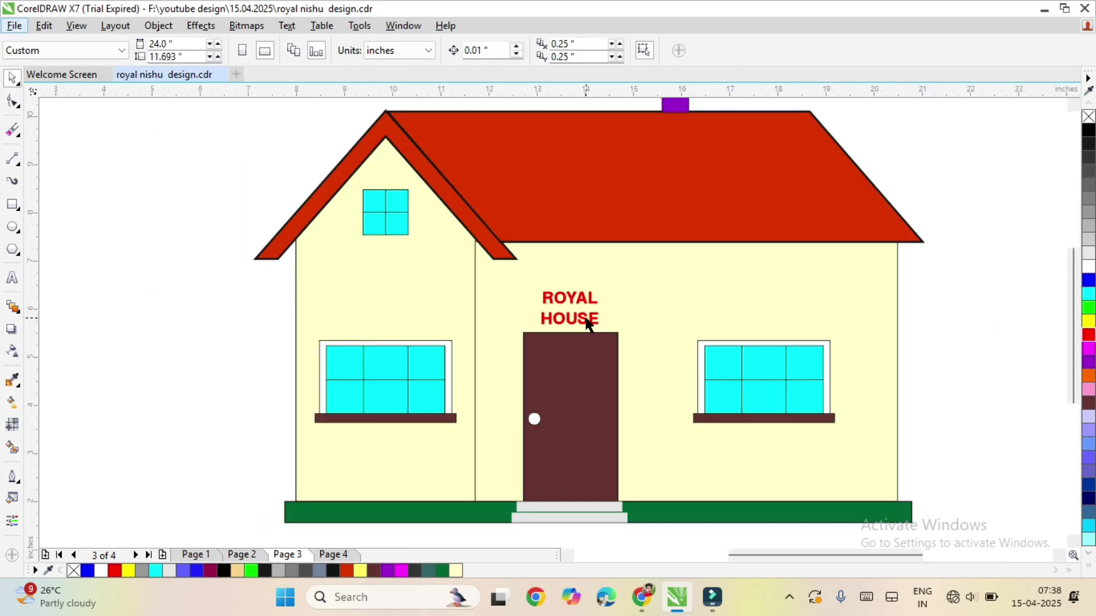